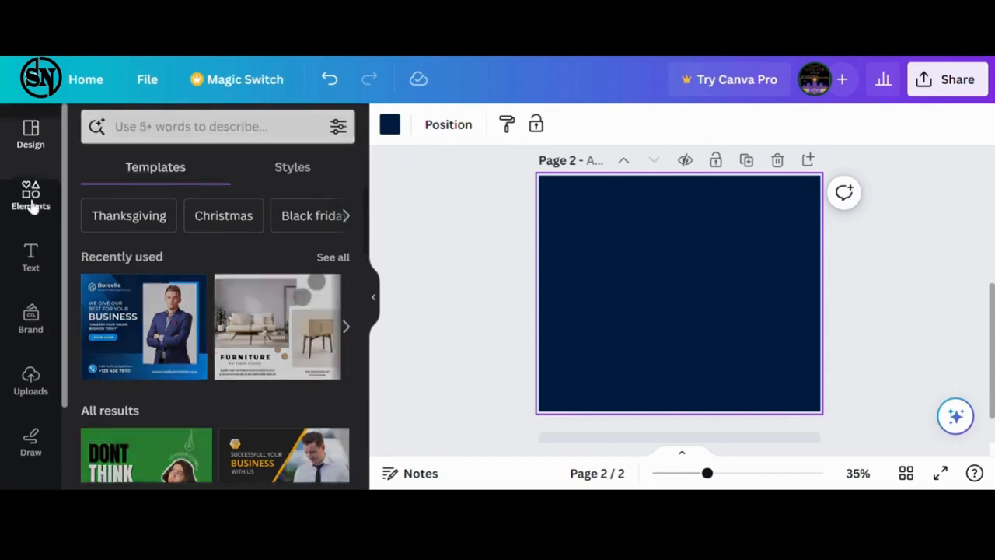
Add a square shape, stretch it across the full page width, and fill it with the dark-to-bright-blue linear gradient (#011b3d, #0091fa).
left_click(32, 195)
left_click(107, 403)
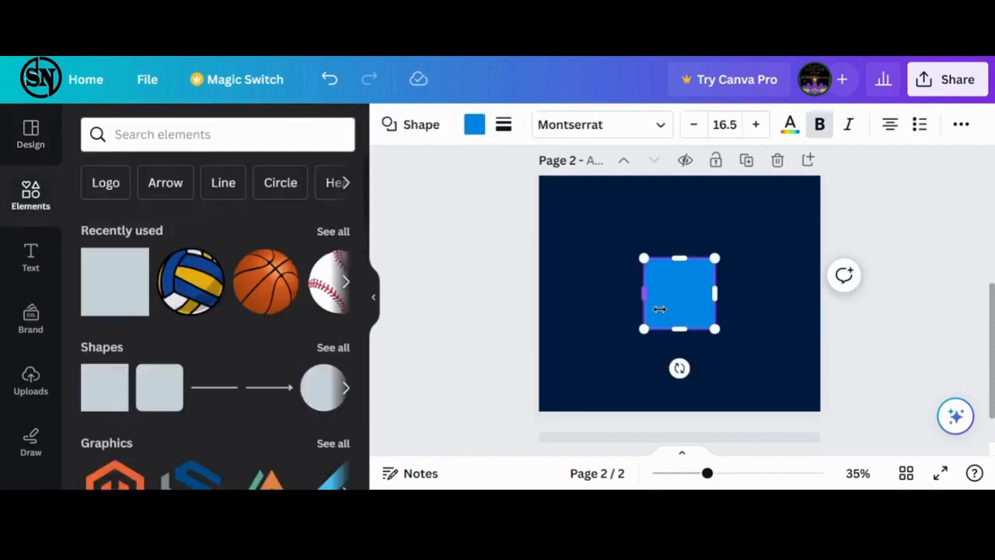
left_click_drag(644, 293, 533, 293)
left_click_drag(715, 293, 820, 293)
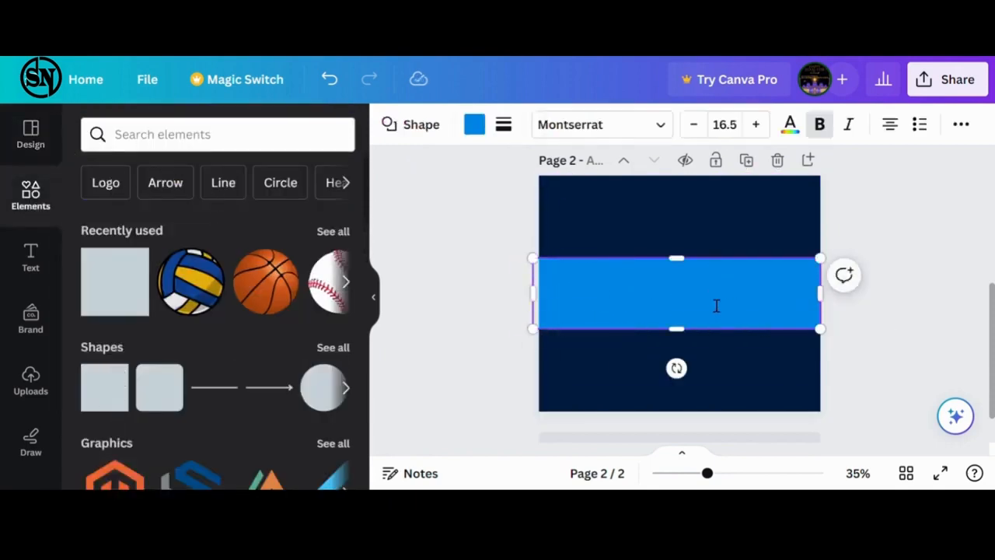
left_click(476, 124)
left_click(93, 274)
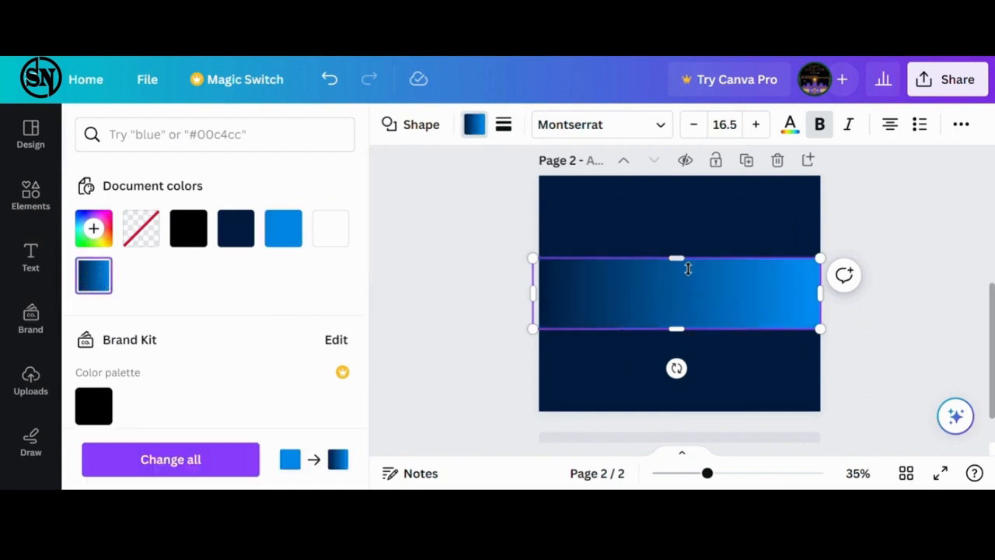
Reduce the gradient band's height and align it along the bottom edge of the page.
mouse_move(688, 268)
left_mouse_down()
mouse_move(693, 419)
mouse_move(681, 274)
left_mouse_up()
left_click(720, 303)
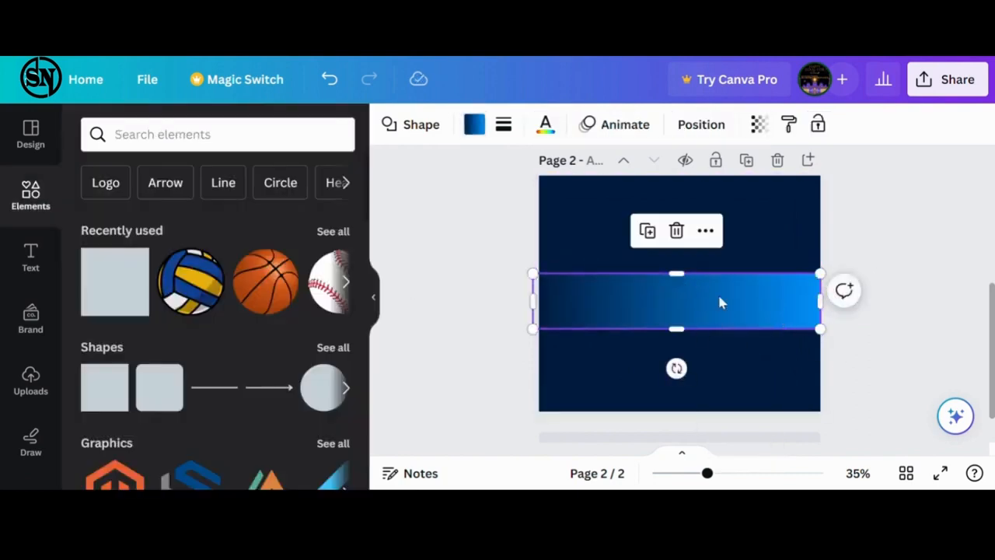
left_click_drag(720, 303, 735, 384)
left_click_drag(684, 358, 684, 350)
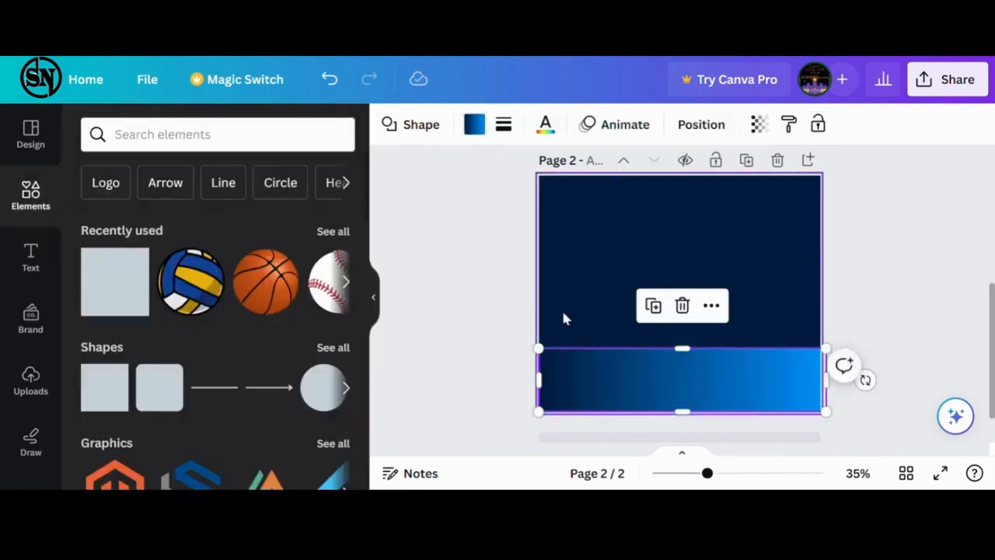
Add a second square, stretch it into a tall rectangle reaching the bottom band, and fill it with the document's blue gradient.
left_click(100, 273)
left_click_drag(684, 256, 681, 200)
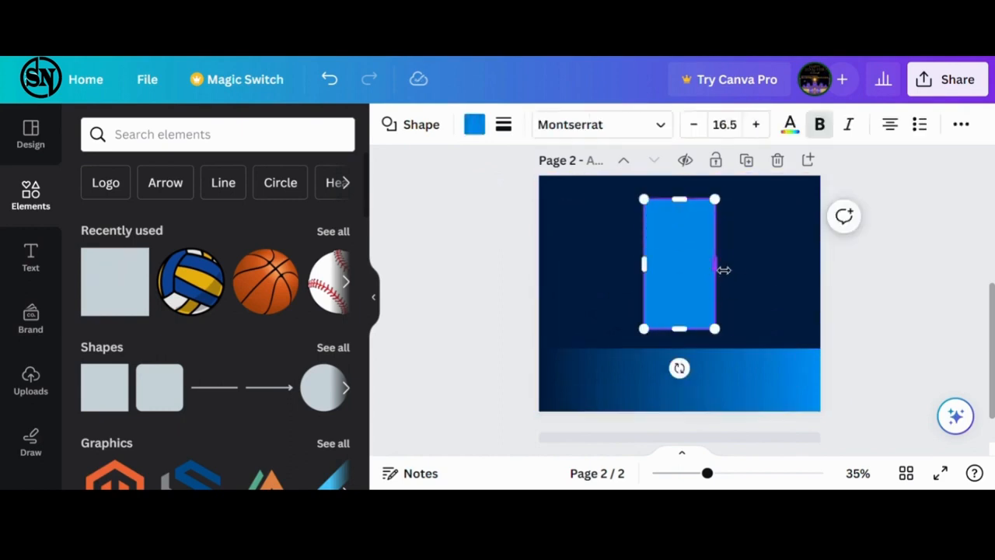
left_click_drag(693, 339, 693, 355)
left_click(476, 126)
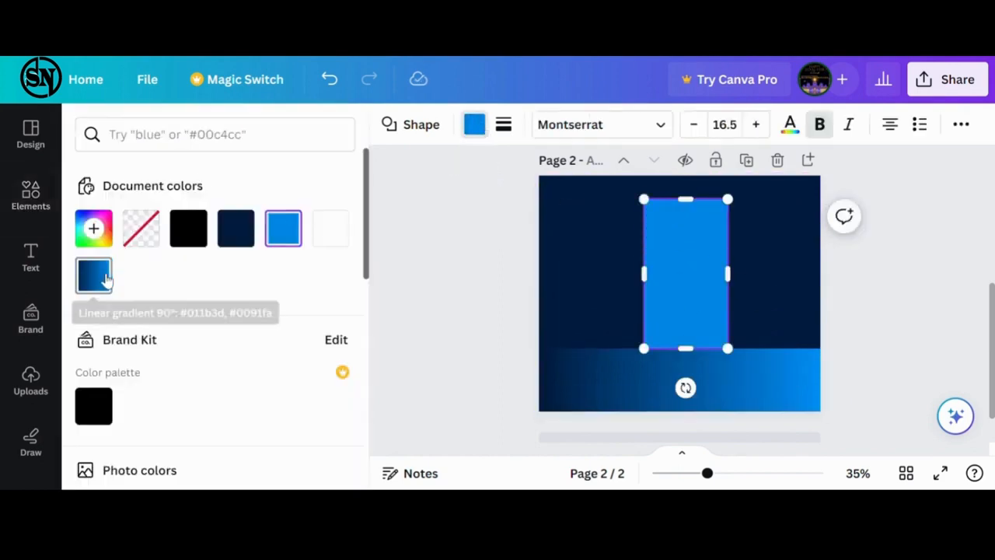
left_click(93, 274)
Place the tall rectangle near the page's right edge above the band and rotate it 180° so its bright side faces left.
left_click_drag(688, 278, 748, 283)
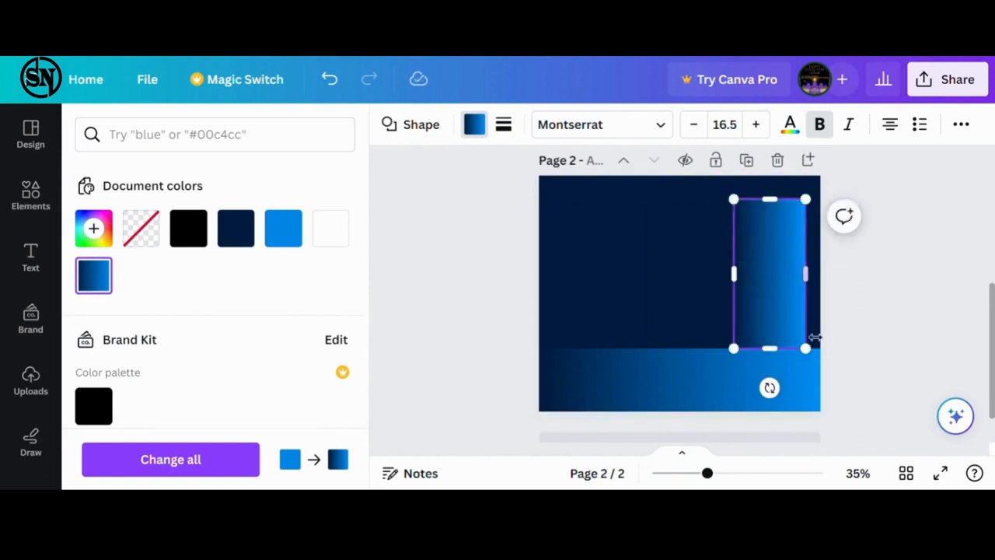
left_click_drag(774, 392, 772, 69)
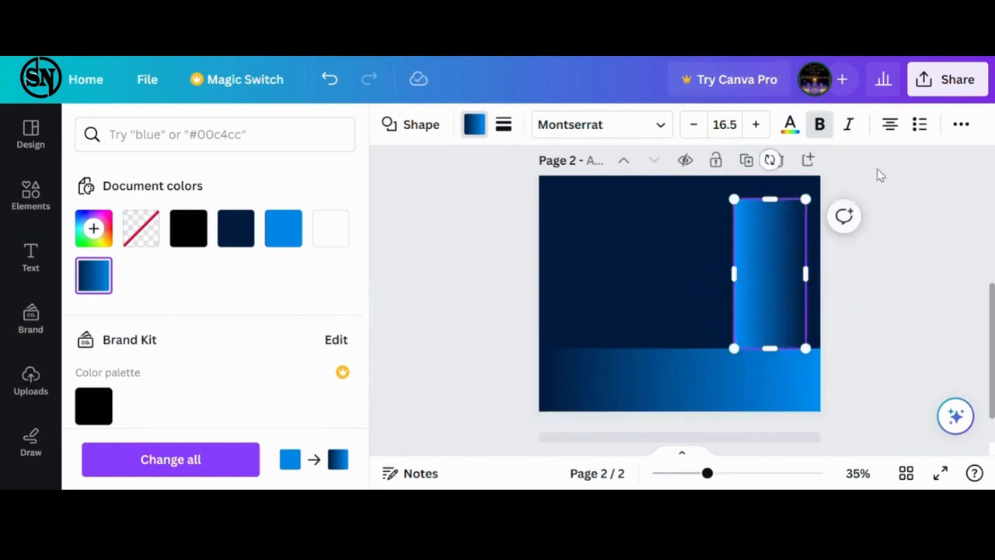
left_click(868, 219)
left_click(444, 301)
left_click(752, 316)
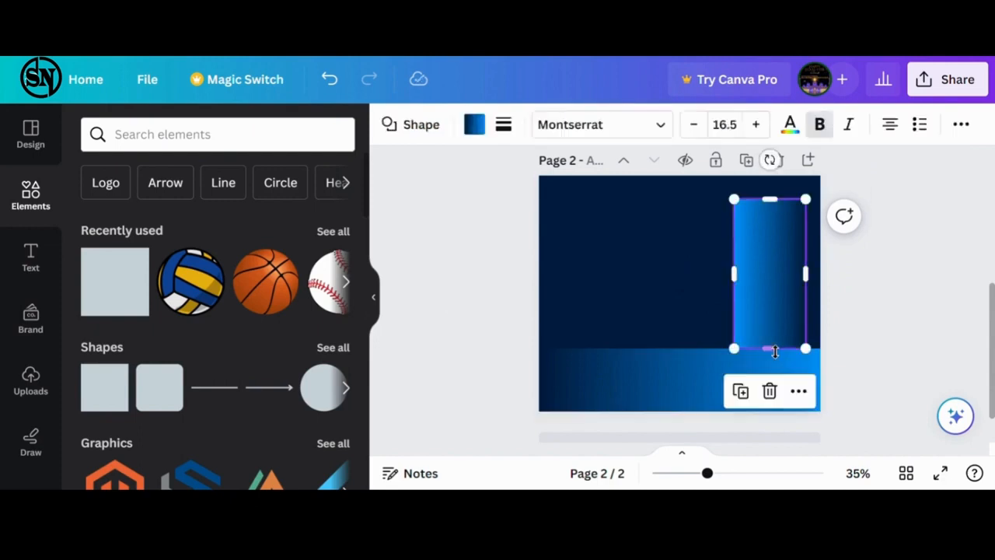
left_click_drag(770, 347, 775, 356)
left_click(457, 313)
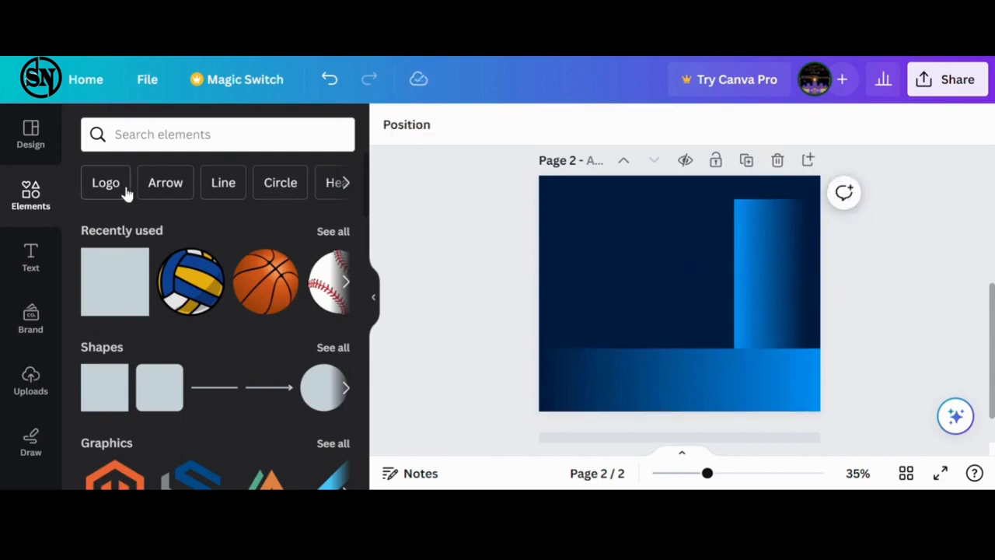
Insert the solid pentagon arrow shape from the full shapes collection.
left_click(347, 389)
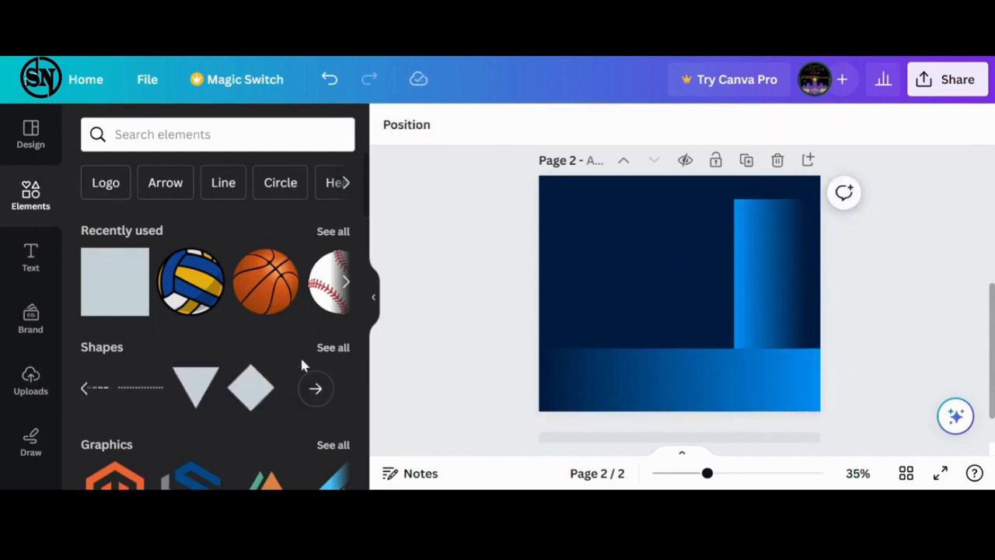
left_click(339, 350)
scroll(343, 350, "down", 10)
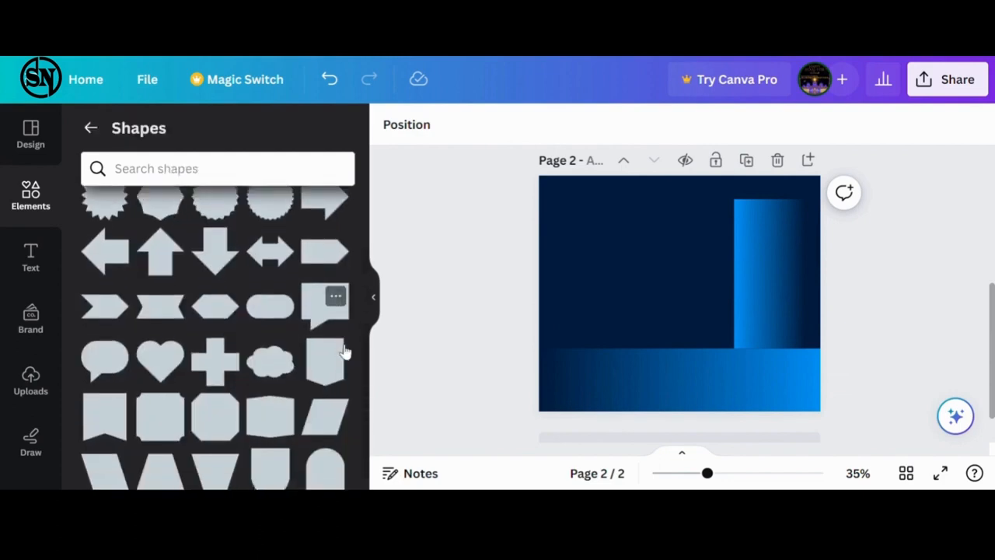
left_click(335, 300)
left_click(329, 307)
left_click(332, 310)
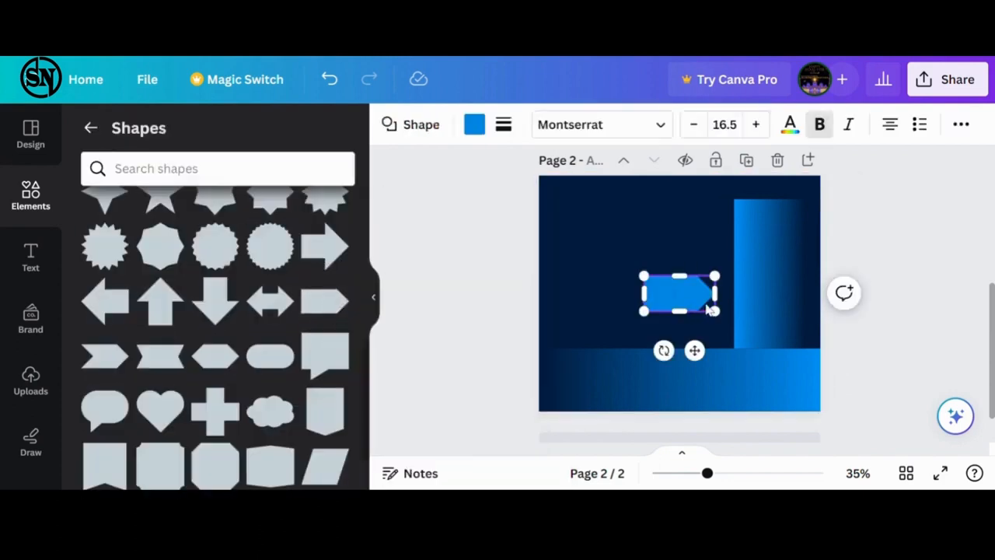
Tilt the pentagon arrow diagonally down to the right and fill it with the document's blue gradient.
left_click_drag(665, 351, 625, 333)
left_click(474, 124)
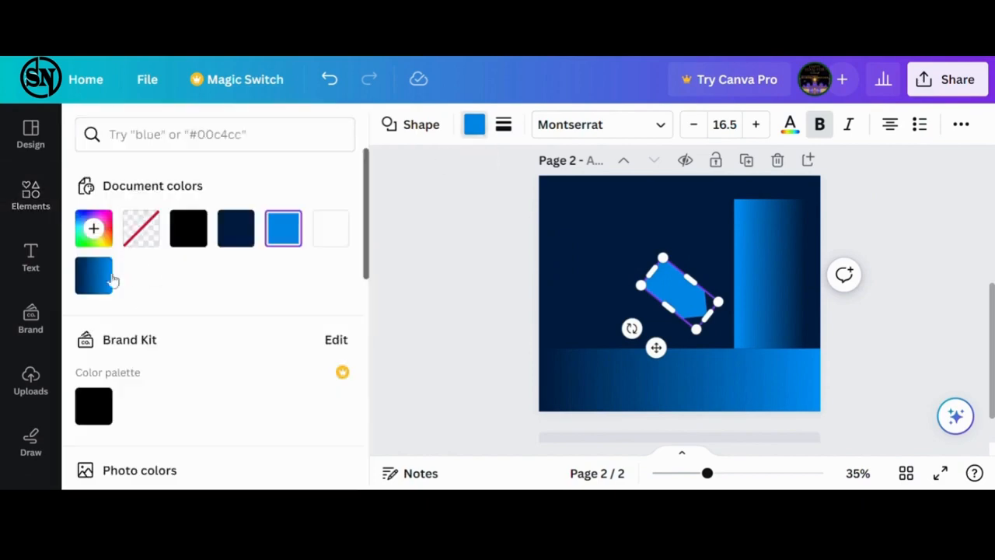
left_click(93, 275)
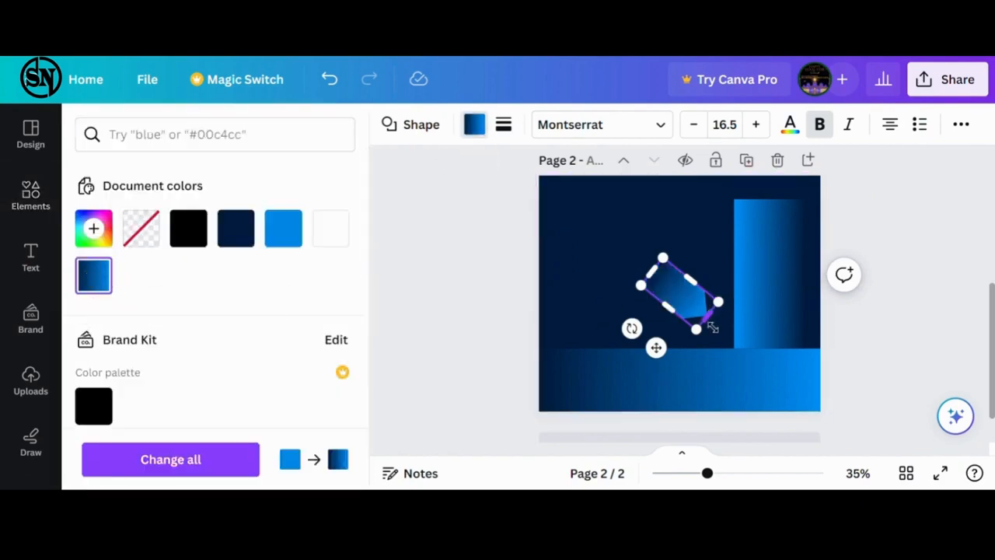
Lengthen the tilted arrow shape and position it diagonally over the page's upper-left corner with its gradient reversed.
left_click_drag(712, 327, 783, 351)
left_click_drag(661, 356, 542, 199)
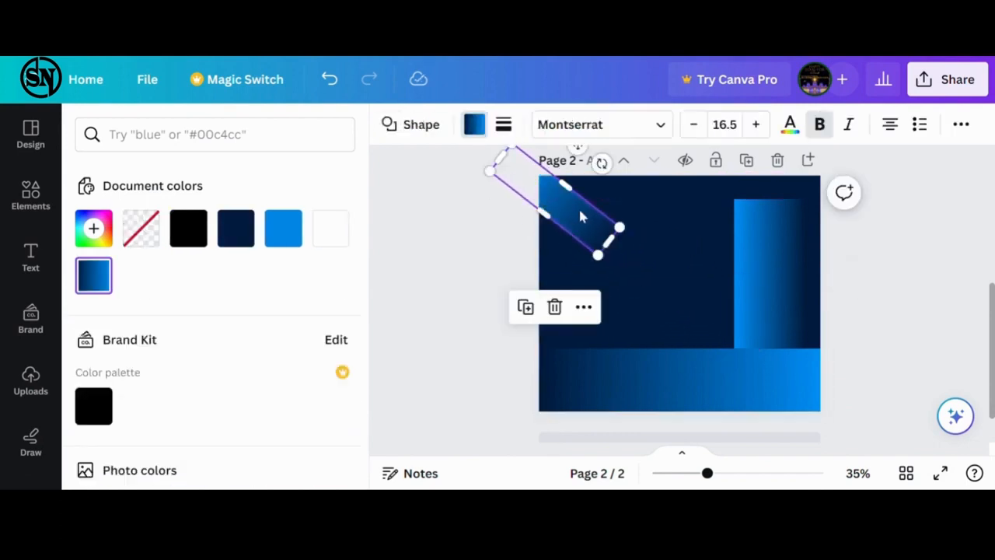
left_click_drag(579, 233, 610, 200)
Adjust the size and spacing of the overlapping tilted gradient shapes in the upper-left corner, widening the middle one.
left_click(621, 270)
mouse_move(592, 244)
left_mouse_down()
mouse_move(596, 256)
mouse_move(584, 241)
left_mouse_up()
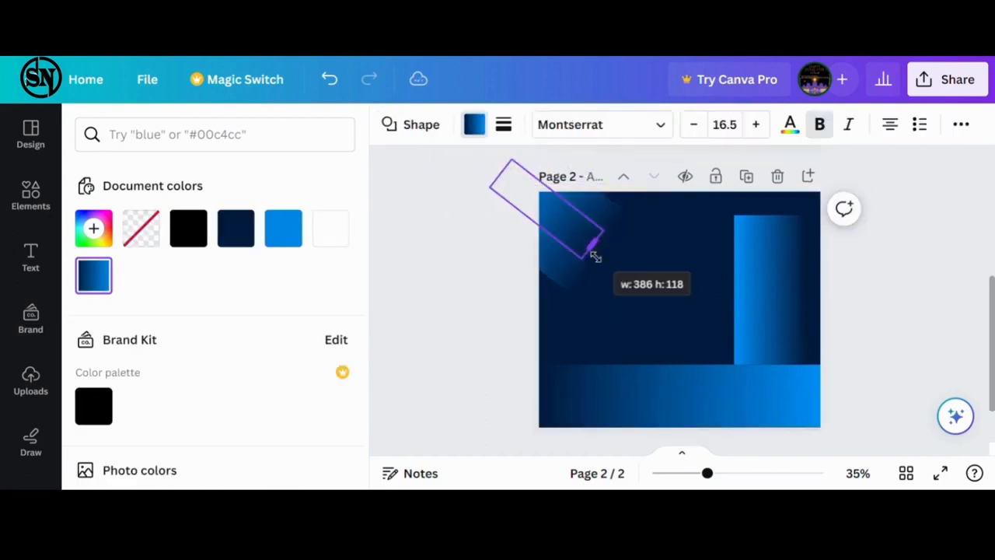
left_click(601, 244)
left_click_drag(568, 275, 563, 300)
left_click(564, 251)
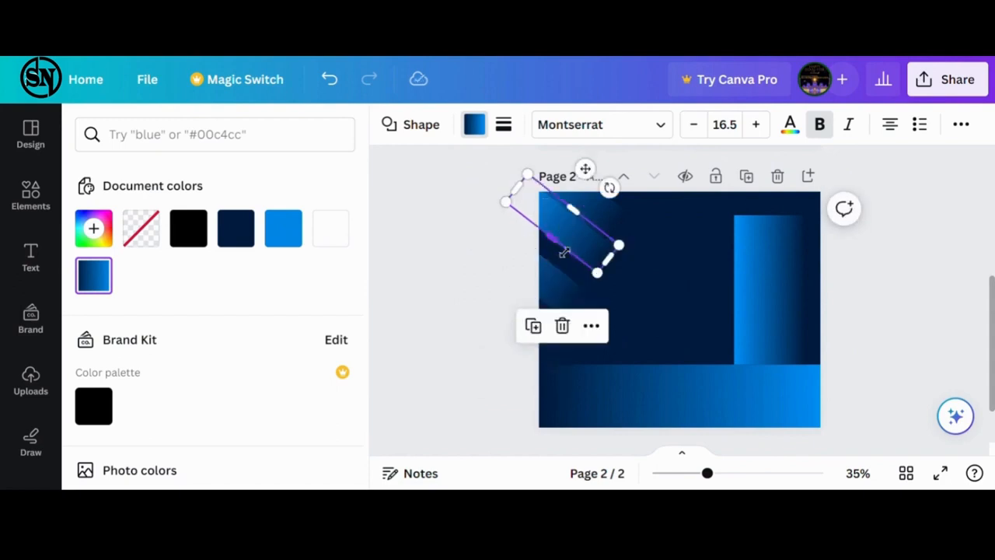
left_click_drag(562, 252, 558, 269)
Shorten the widened tilted gradient shape slightly at its lower-right end.
left_click(665, 251)
left_click(595, 256)
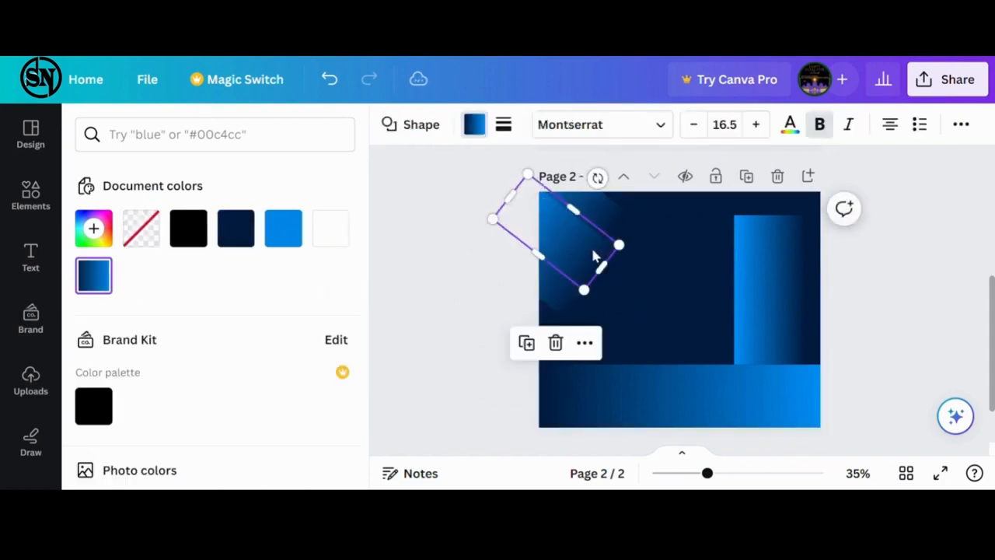
left_click_drag(626, 250, 616, 244)
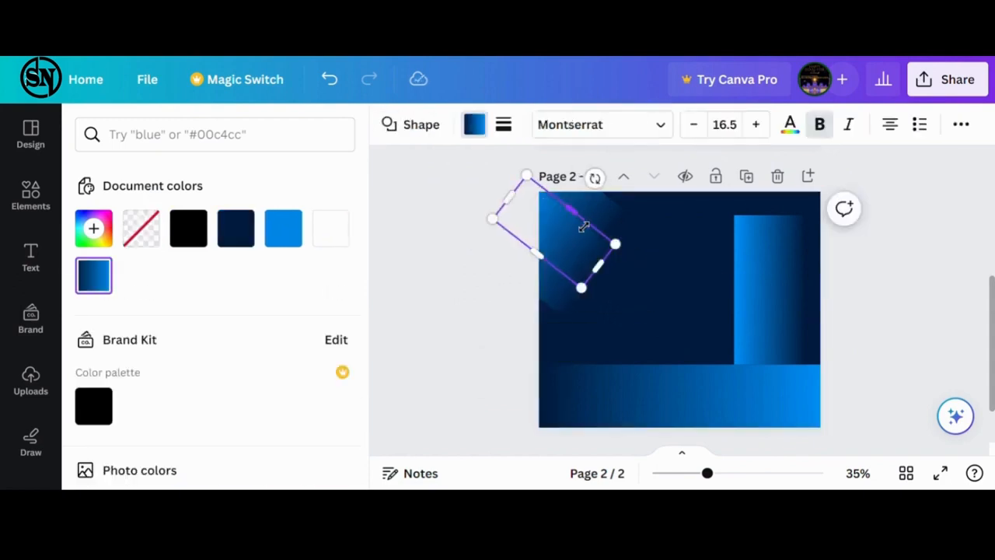
Nudge the uppermost tilted gradient shape down so it overlaps the other shapes in the upper-left corner.
left_click(657, 245)
left_click(607, 239)
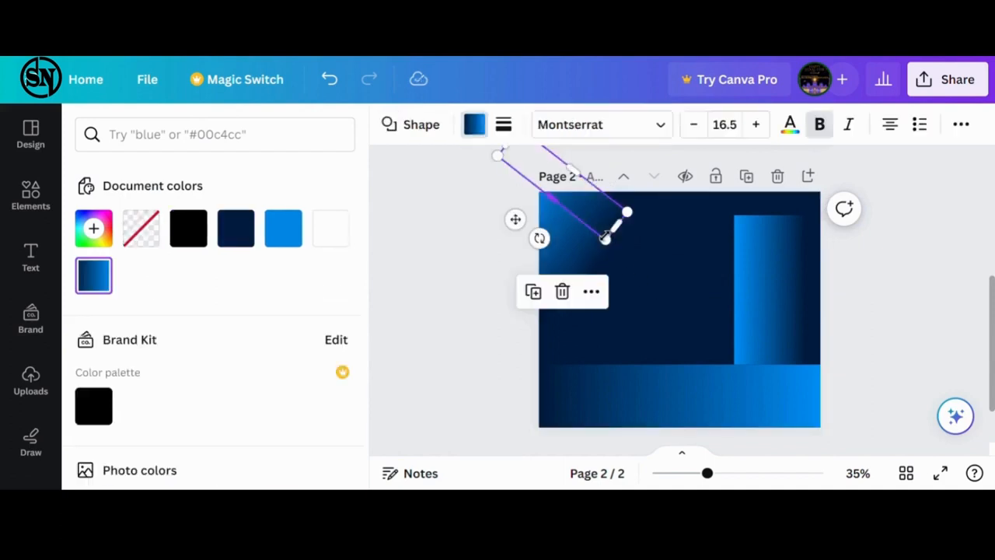
key("Down")
key("Down")
key("Down")
key("Down")
key("Down")
key("Down")
key("Down")
key("Down")
key("Down")
key("Down")
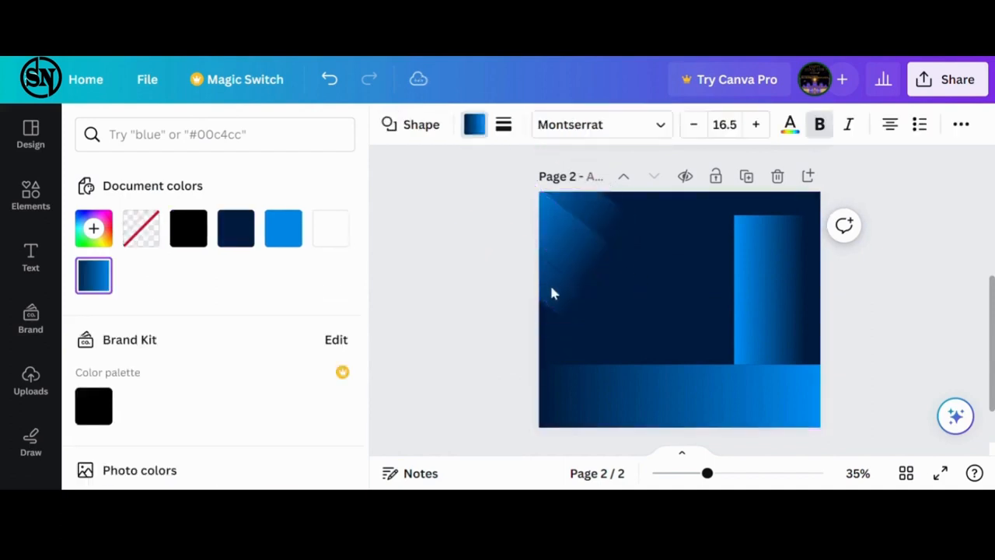
left_click(447, 303)
left_click(637, 326)
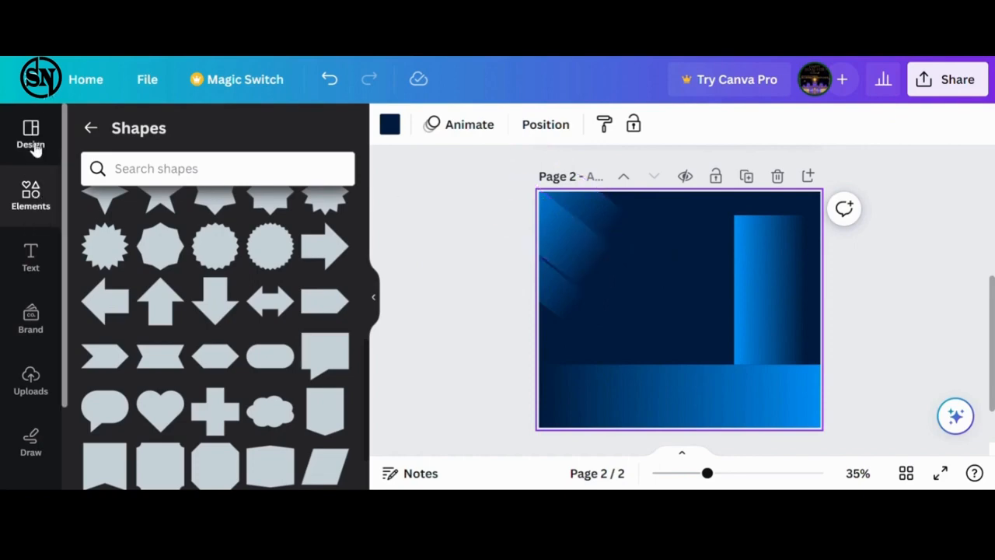
Find logo graphics, insert the gold lotus, and shrink it into the page's upper-left corner.
left_click(30, 201)
left_click(104, 182)
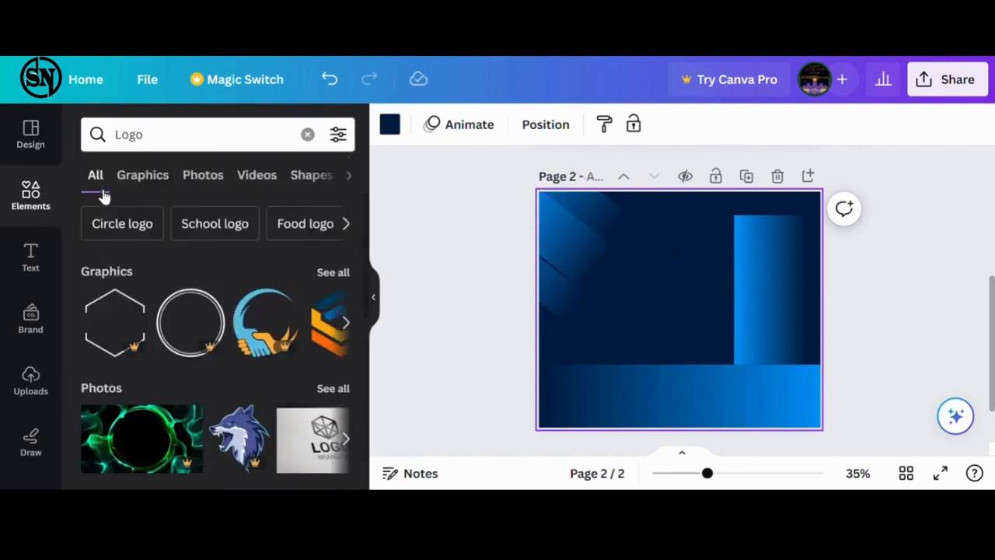
left_click(346, 321)
left_click(190, 323)
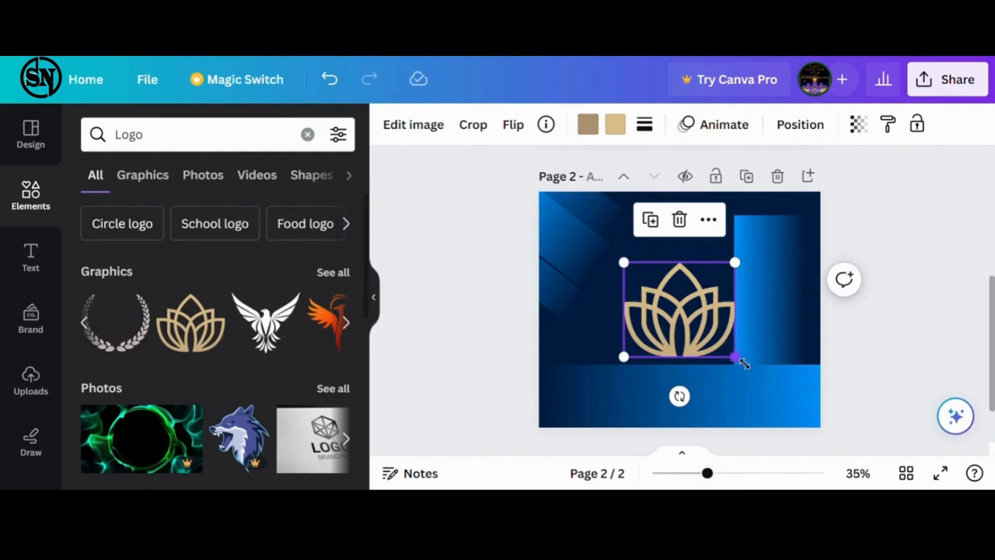
left_click_drag(742, 362, 584, 230)
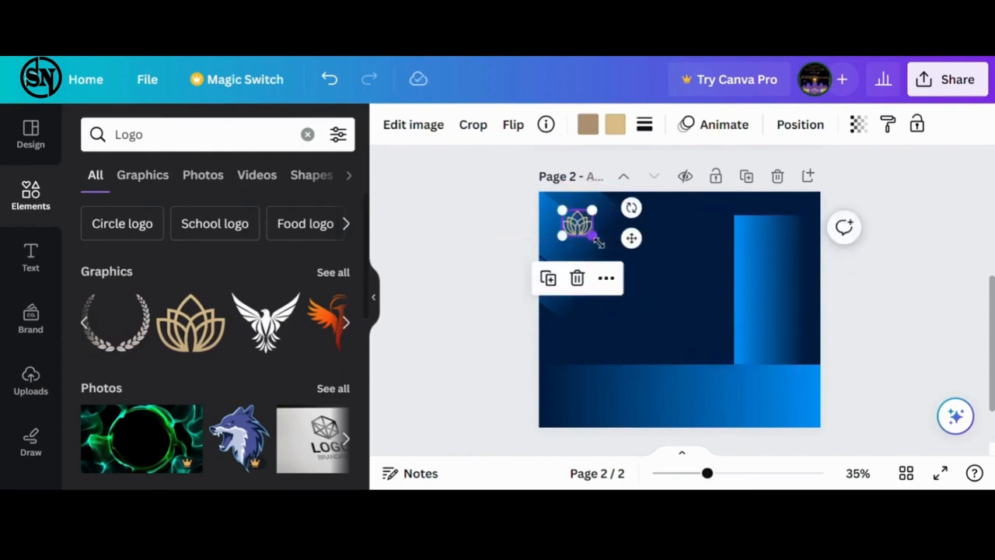
Add a heading reading "your logo", reduce its font size to 22, and place it beside the lotus.
left_click(38, 263)
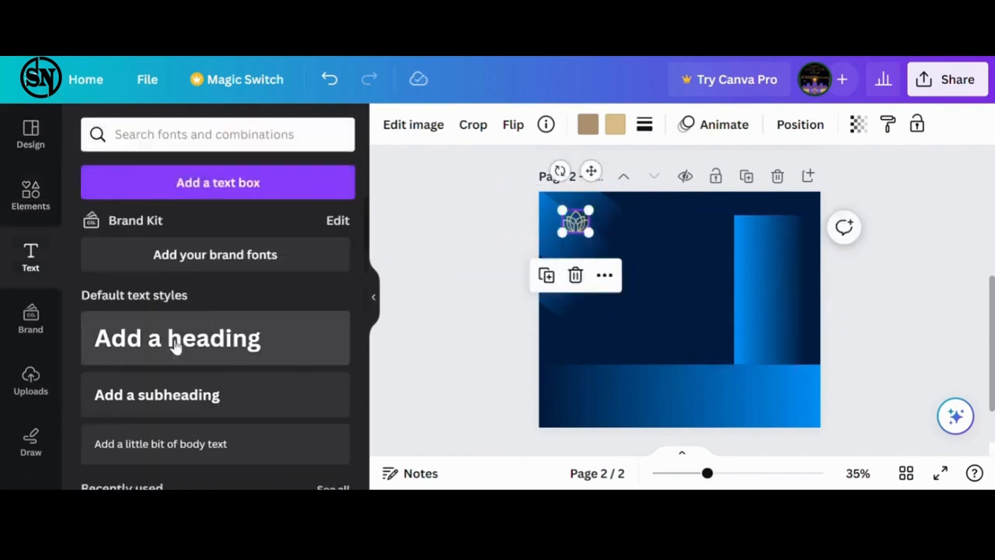
left_click(183, 347)
type("your logo")
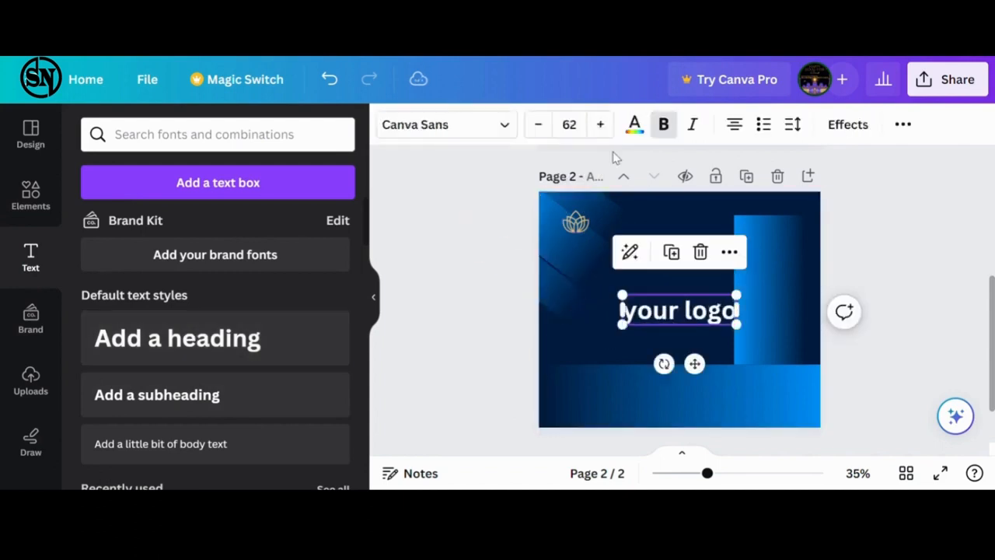
left_click(538, 124)
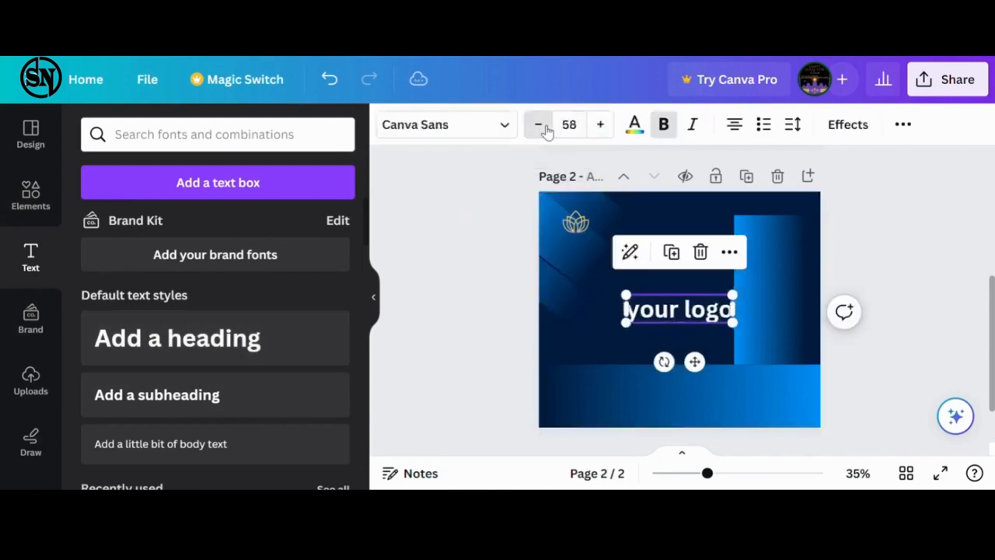
left_click(538, 124)
left_click_drag(670, 300, 638, 260)
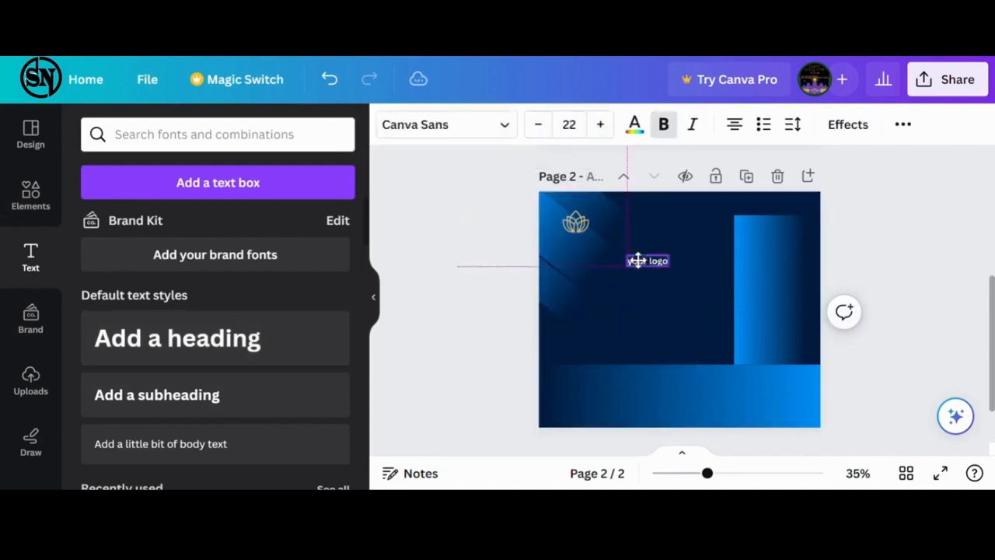
Change the "your logo" text to a serif font.
left_click(505, 126)
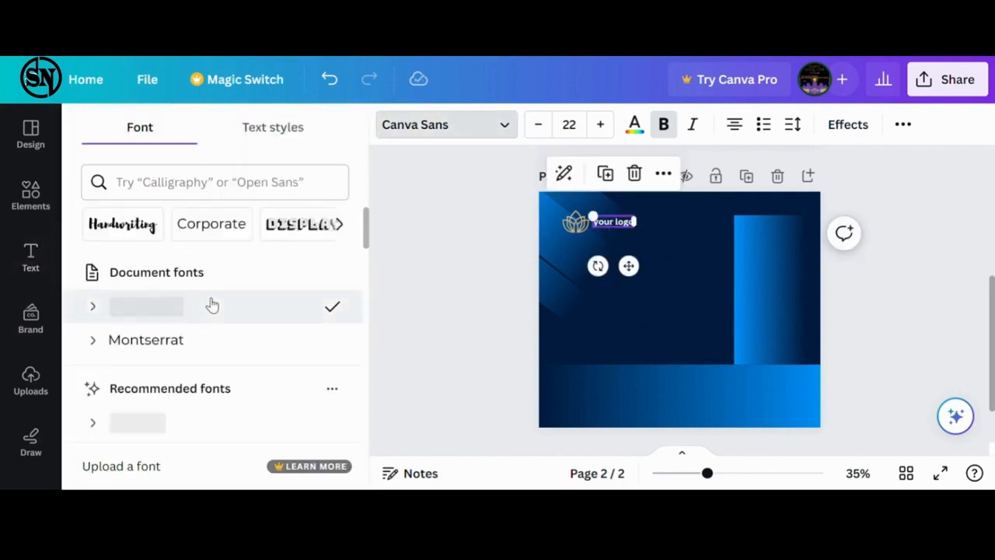
scroll(211, 304, "down", 3)
left_click(167, 340)
left_click(602, 335)
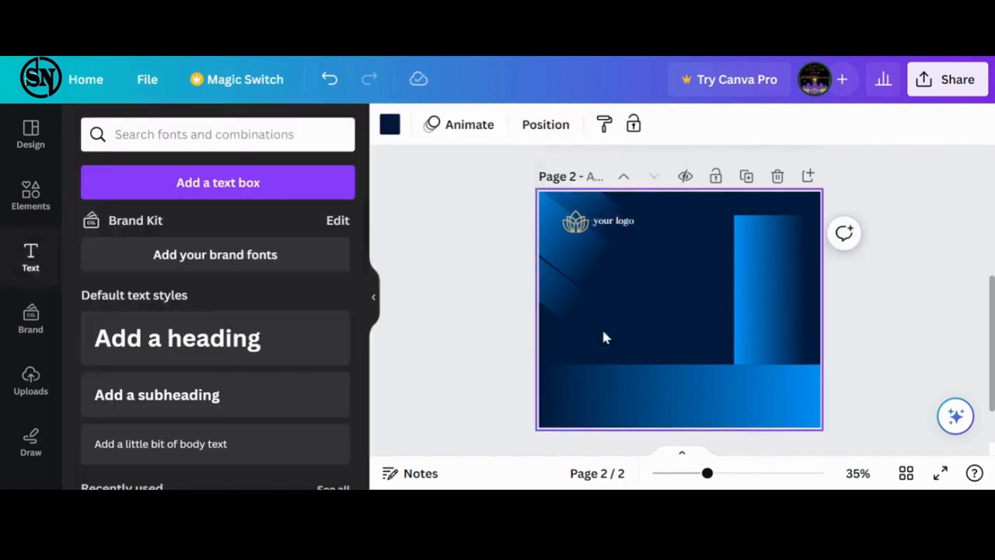
Add a subheading reading "digital marketing agency" and change its font to Nixie One.
left_click(178, 400)
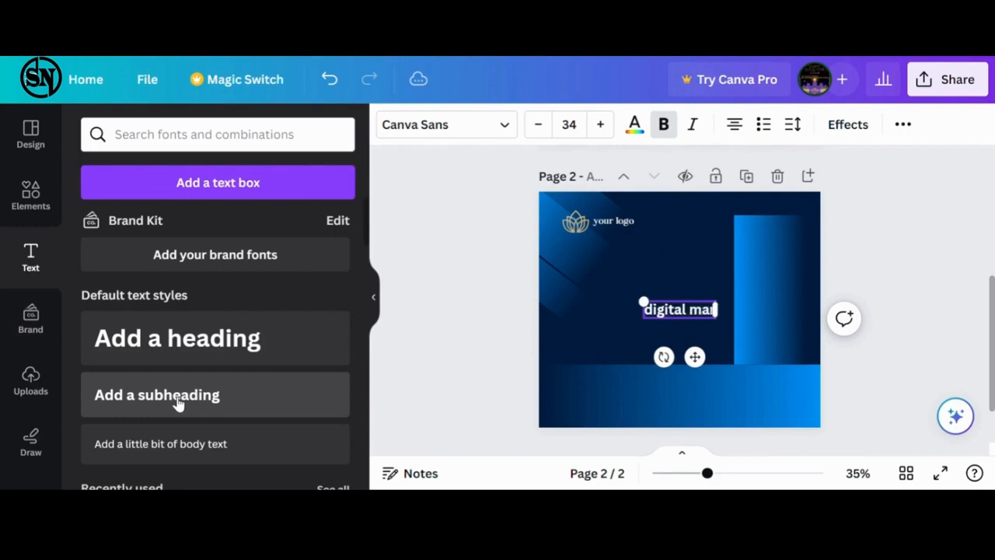
left_click(505, 126)
scroll(178, 348, "down", 3)
scroll(176, 349, "down", 20)
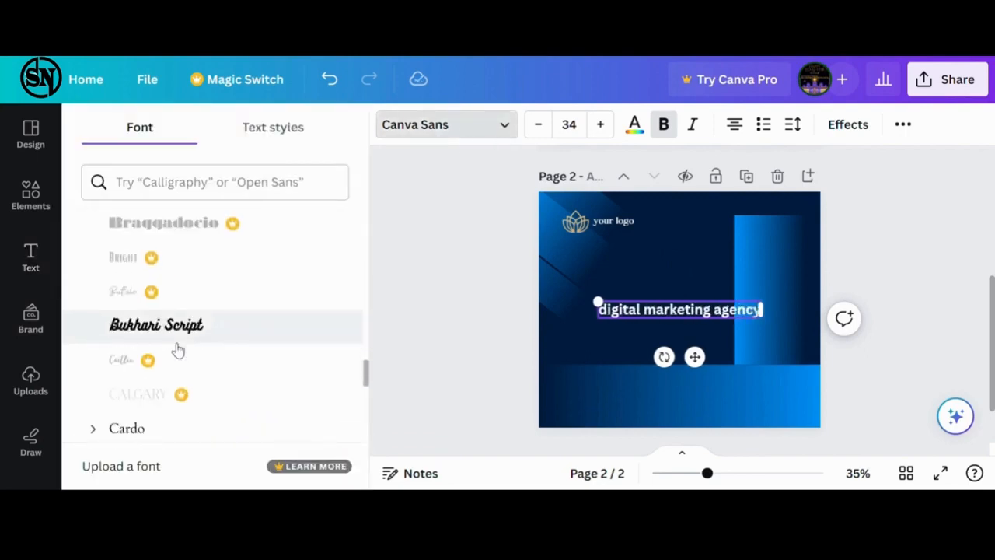
scroll(147, 380, "down", 5)
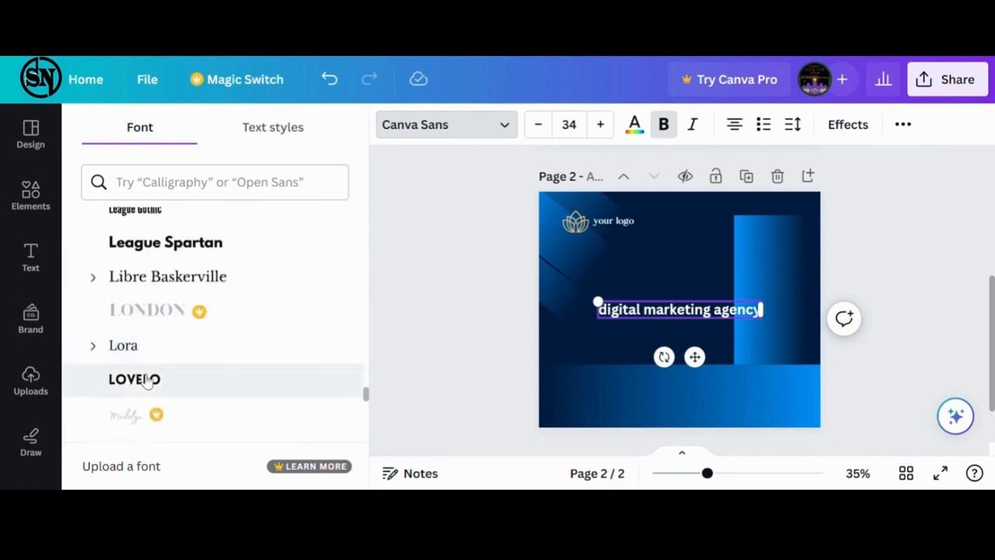
left_click(134, 308)
left_click(138, 377)
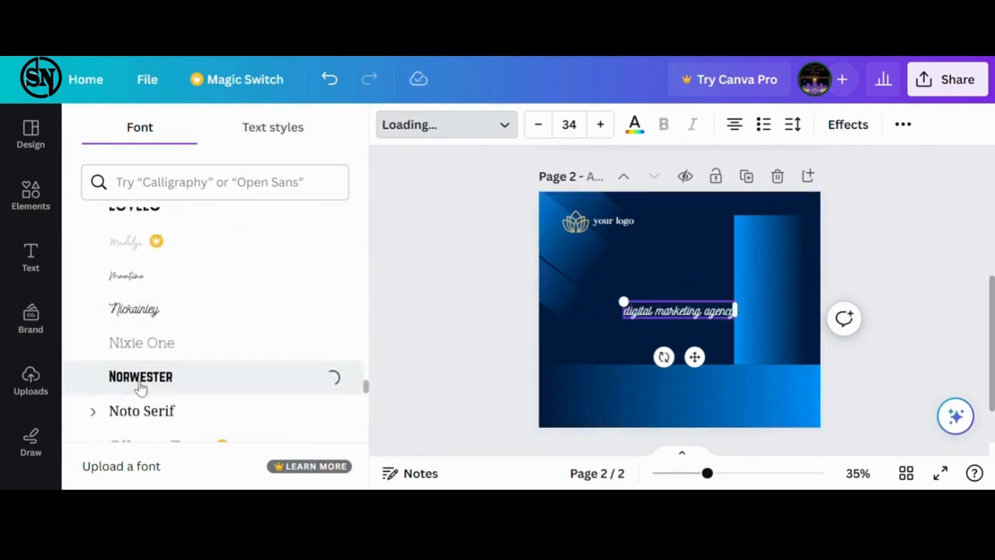
Reduce the "digital marketing agency" text to size 17 and place it directly beneath "your logo".
left_click(542, 129)
left_click(542, 129)
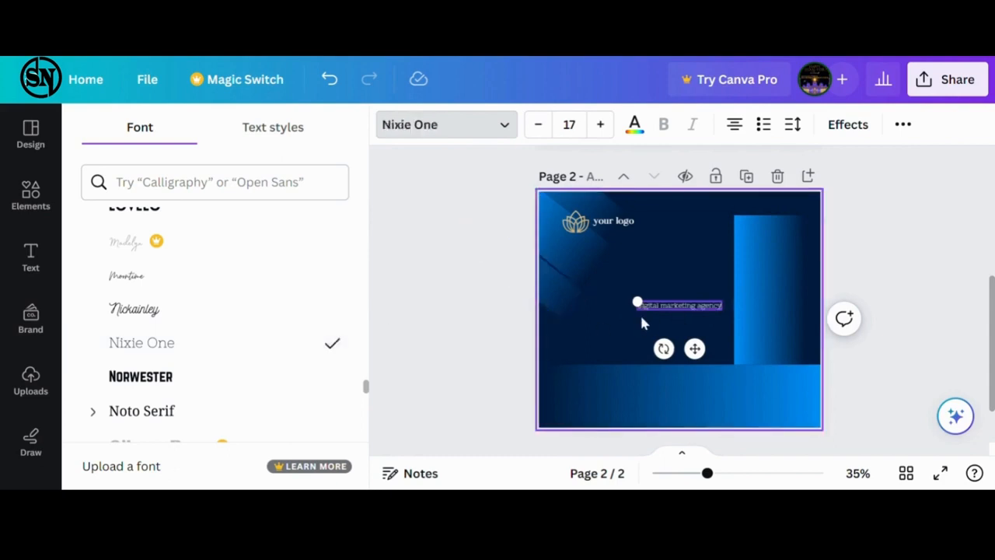
left_click_drag(673, 309, 629, 239)
left_click(599, 336)
Add a heading reading "we give our best for your", arranged over two lines.
left_click(208, 350)
type("we give our be")
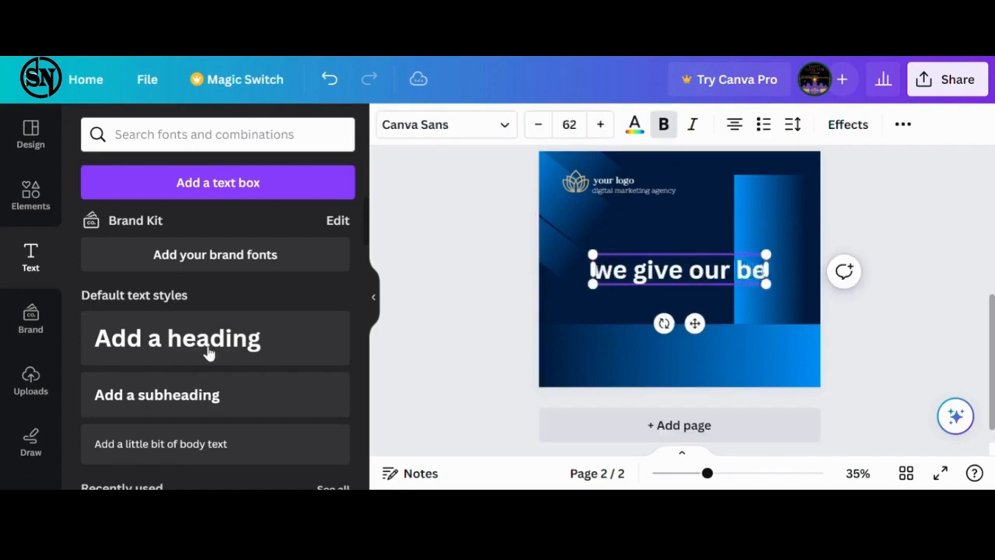
type("st")
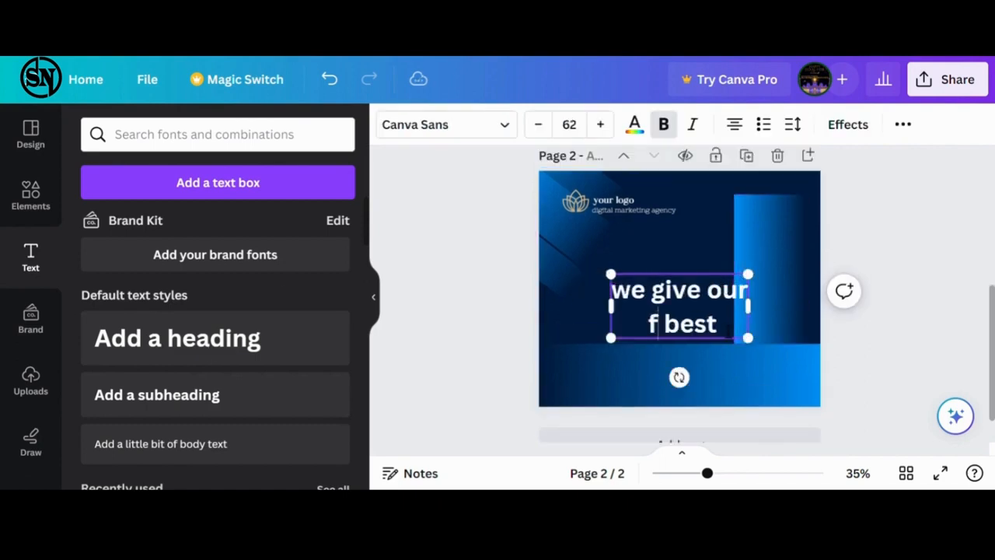
key("BackSpace")
key("BackSpace")
key("BackSpace")
key("BackSpace")
key("BackSpace")
key("Return")
left_click(722, 319)
type("fo")
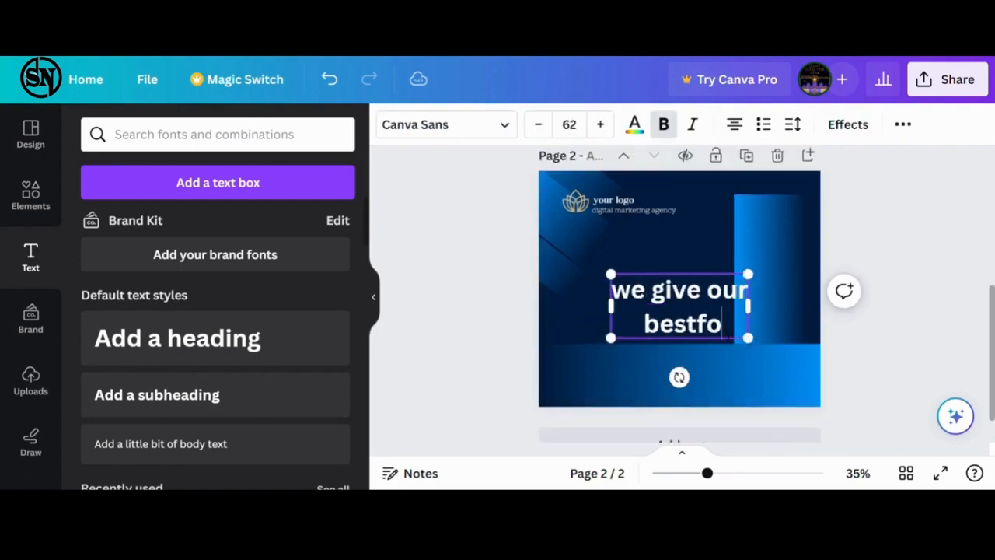
type("r your")
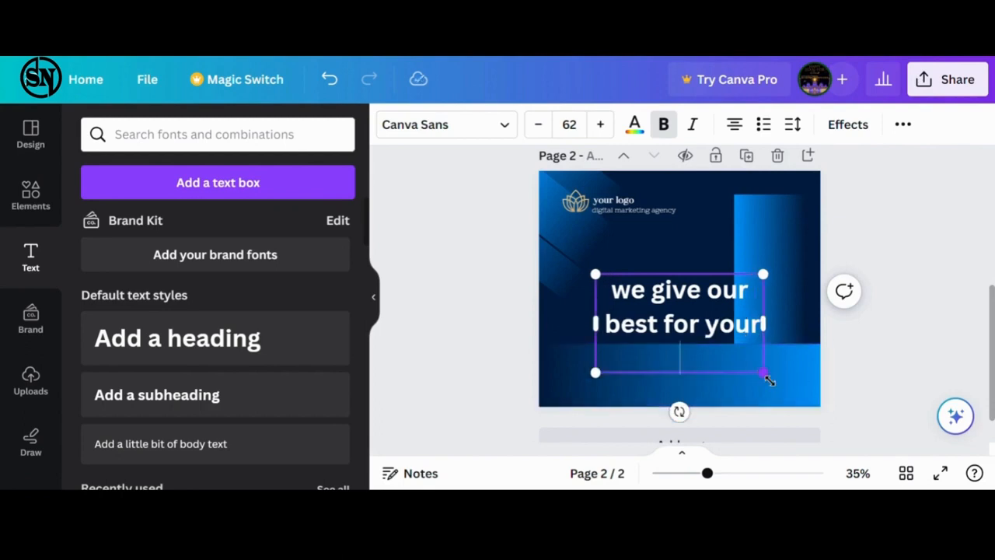
Shrink the "we give our best for your" heading to size 31 and set its font to Old Standard.
left_click_drag(767, 378, 689, 297)
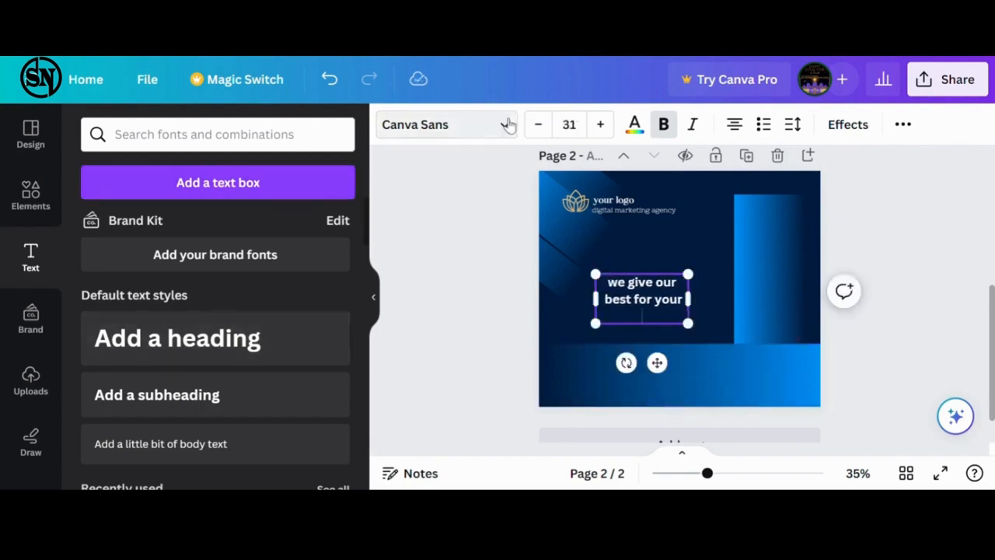
left_click(507, 125)
scroll(249, 326, "down", 3)
left_click(185, 307)
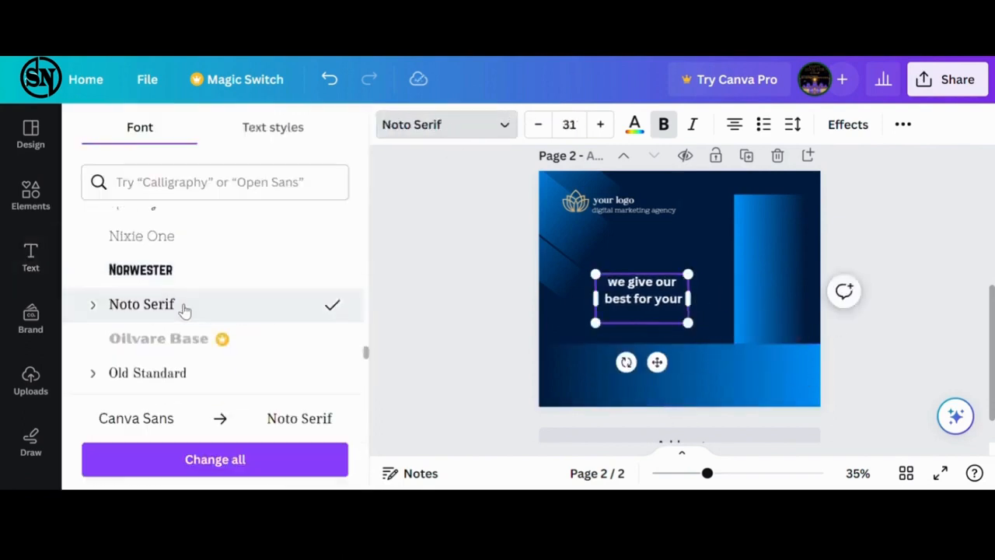
key("ctrl+z")
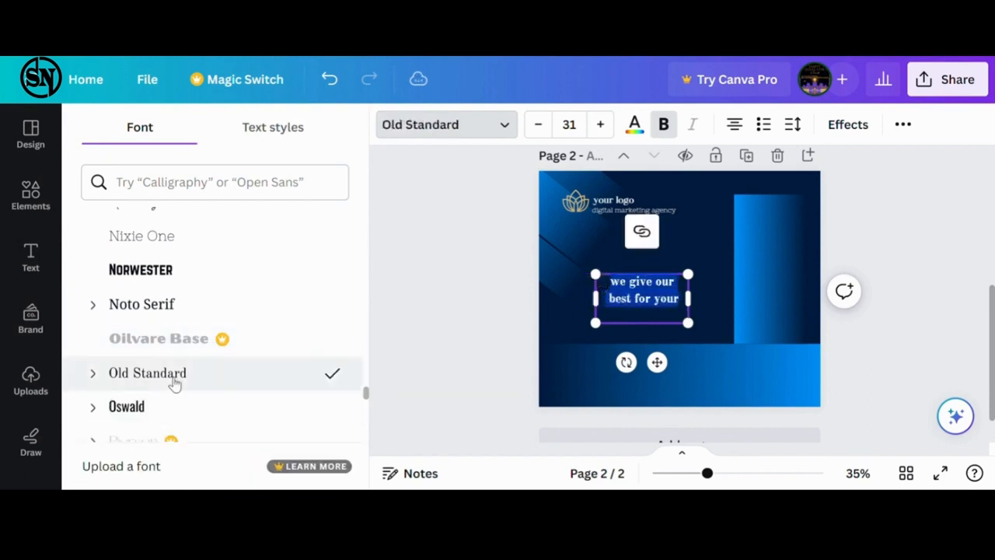
Enlarge the "we give our best for your" text slightly and position it below the "digital marketing agency" line.
left_click(504, 347)
left_click_drag(642, 295, 705, 269)
left_click(601, 126)
left_click(601, 126)
left_click(601, 127)
left_click(601, 127)
left_click(601, 126)
left_click_drag(562, 261, 615, 260)
Add a heading reading "BUSINESS" and widen its text box to about 444 so the word fits on one line.
left_click(306, 350)
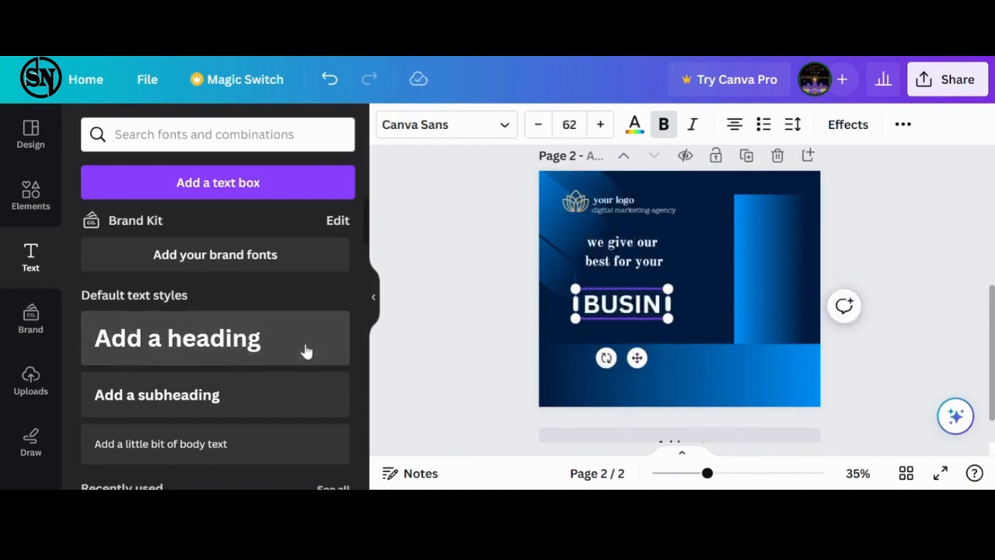
left_click_drag(668, 321, 708, 320)
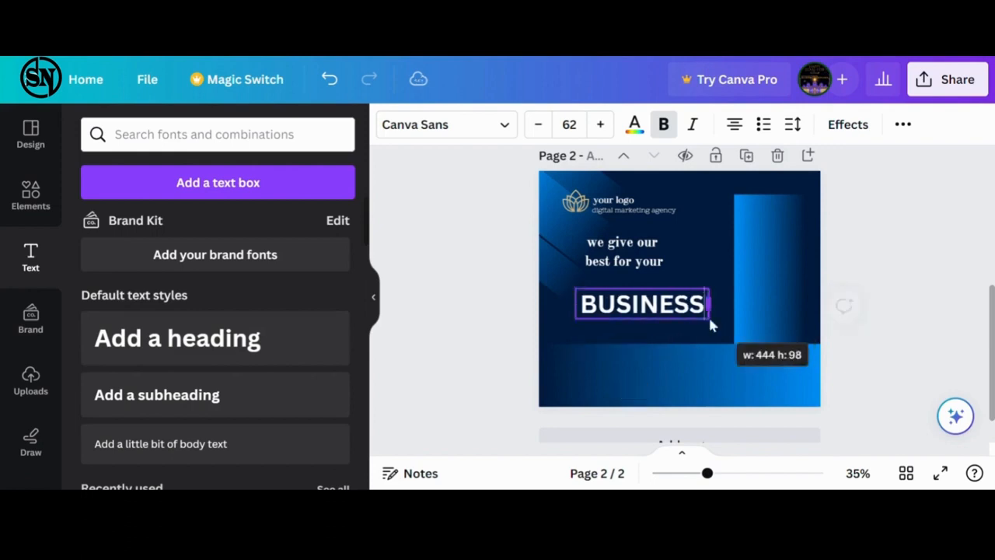
left_click(741, 384)
Place BUSINESS directly beneath "best for your" and shift both text blocks slightly to the left on the page.
mouse_move(622, 307)
left_mouse_down()
mouse_move(626, 291)
mouse_move(618, 293)
left_mouse_up()
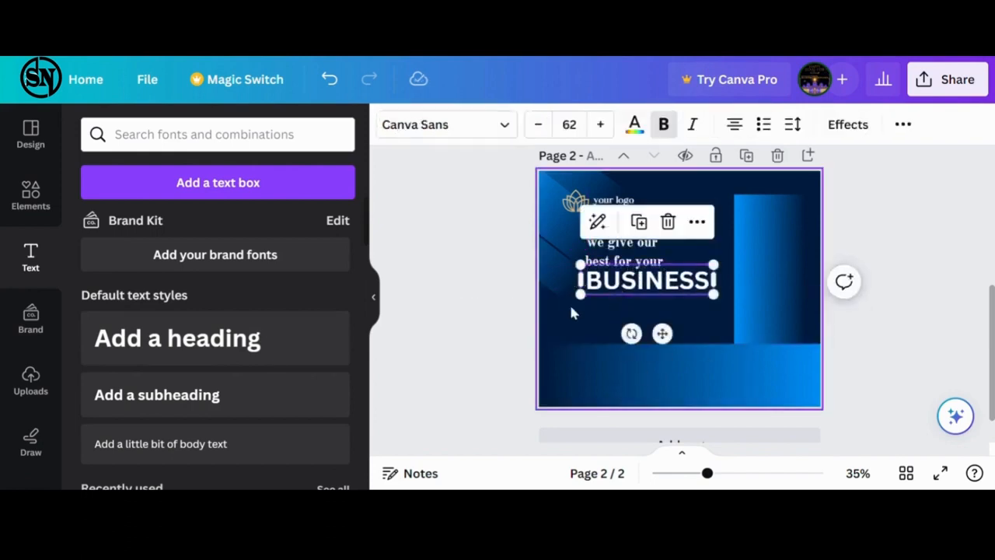
left_click(636, 328)
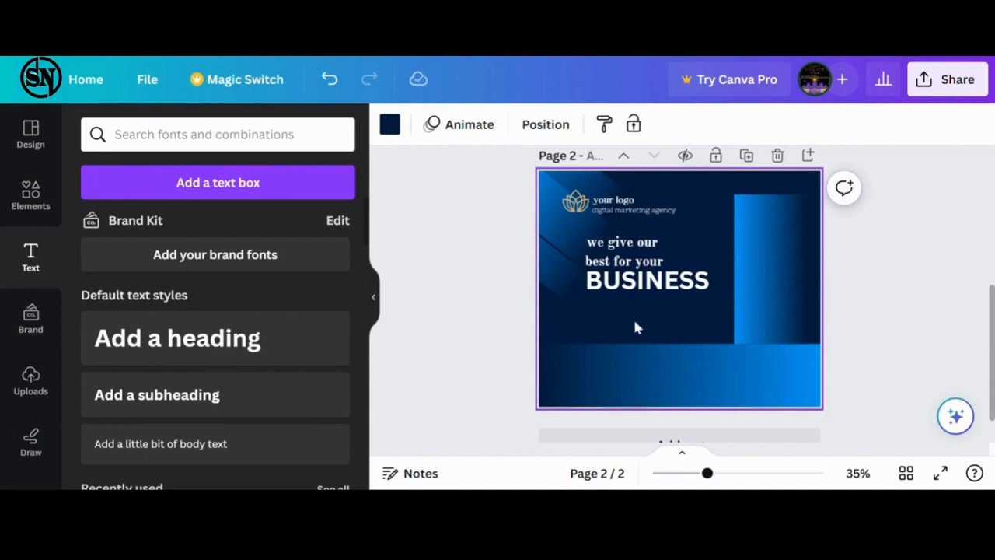
left_click_drag(594, 313, 653, 268)
left_click(656, 309)
Insert a pill shape as a small blue button labelled "LEARN MORE" just beneath BUSINESS.
left_click(30, 194)
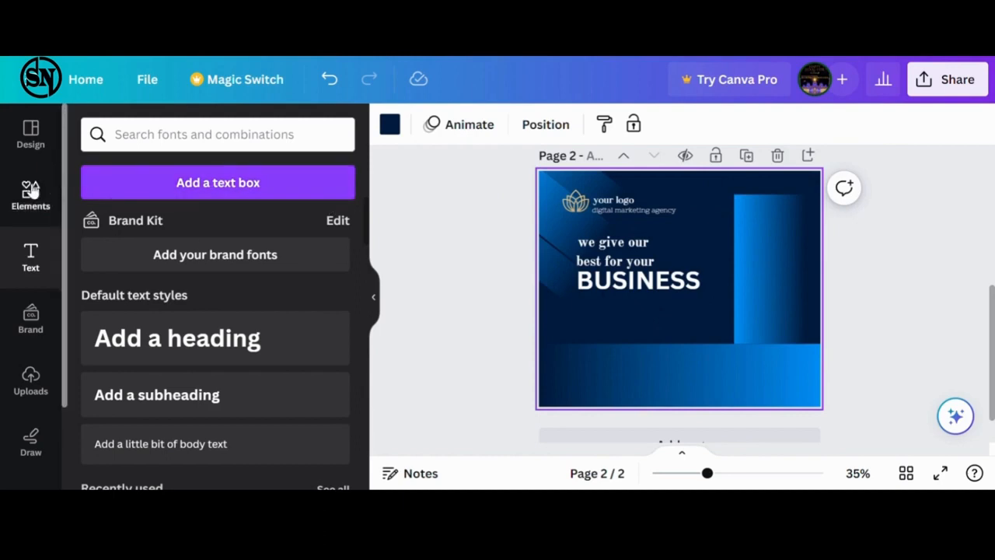
left_click(307, 134)
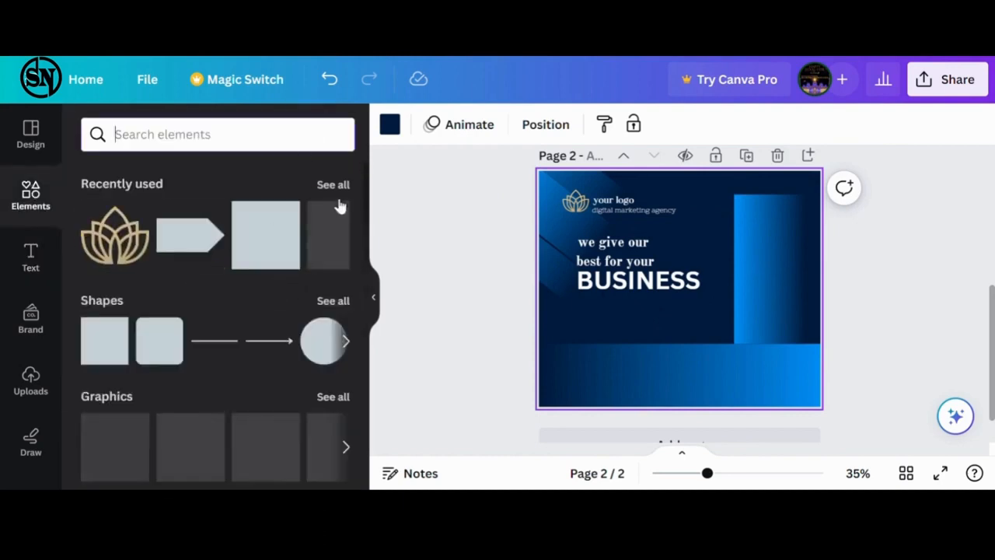
scroll(334, 234, "down", 1)
left_click(333, 278)
scroll(346, 282, "down", 5)
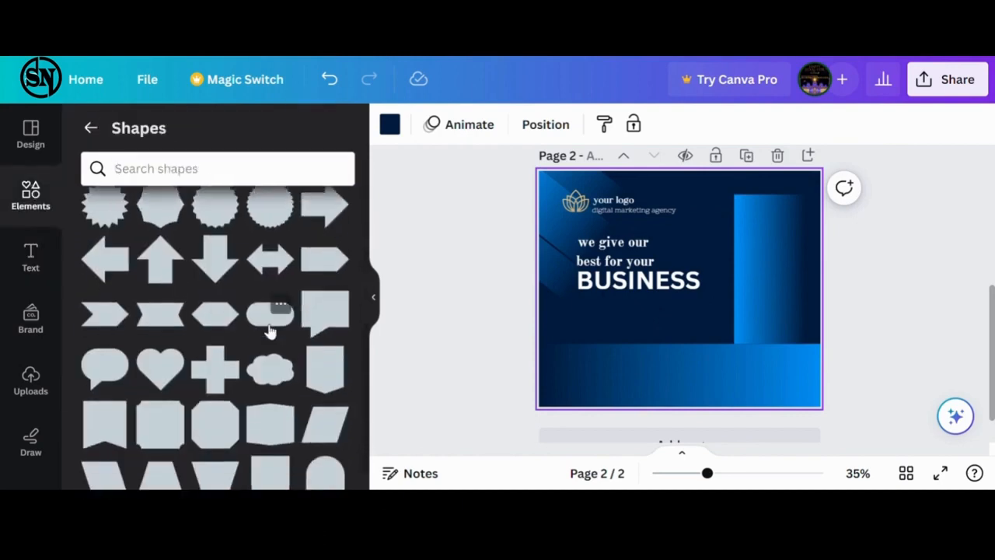
left_click(270, 315)
left_click(698, 318)
left_click(687, 293)
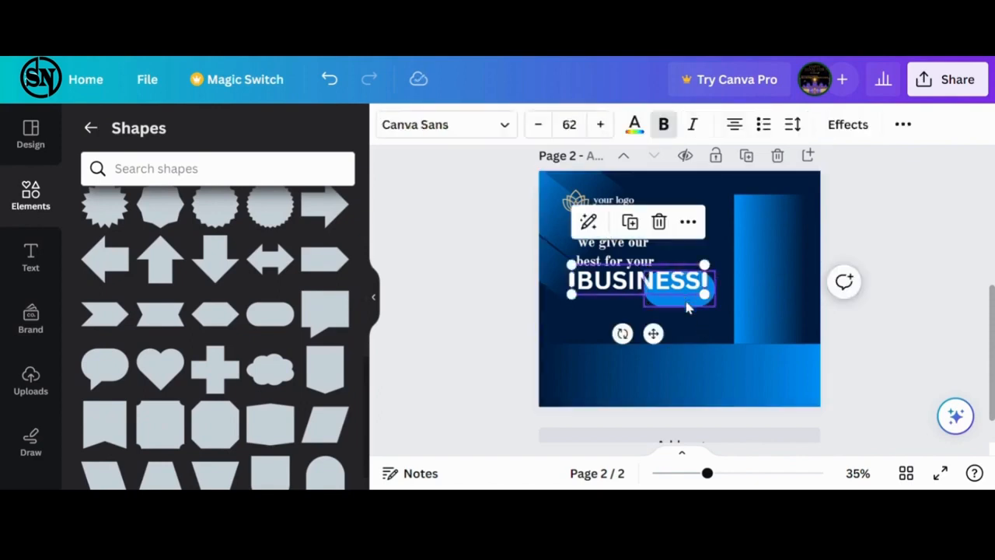
left_click_drag(691, 304, 644, 323)
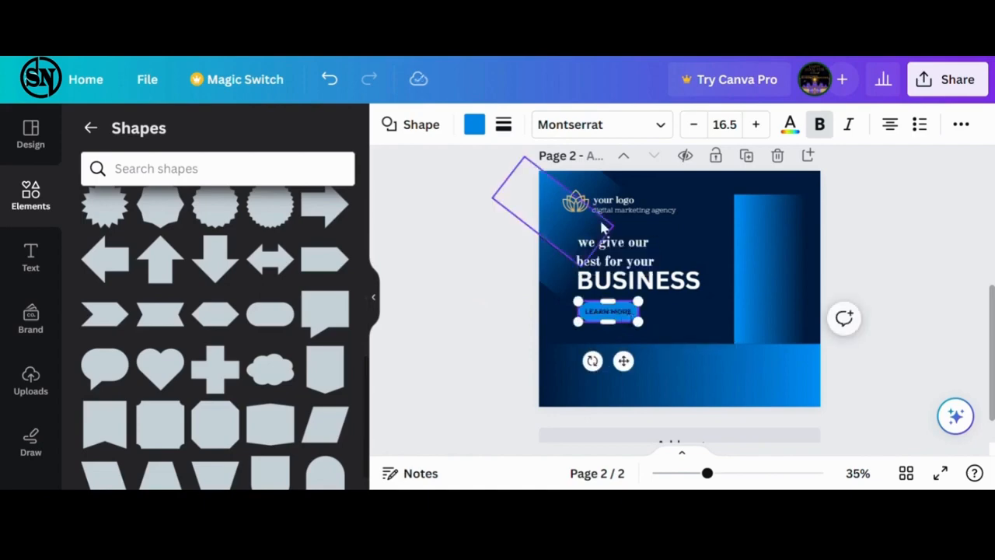
left_click(694, 328)
Search the elements for "watsapp logo" and add the grey circular phone icon to the page.
left_click(30, 132)
left_click(30, 194)
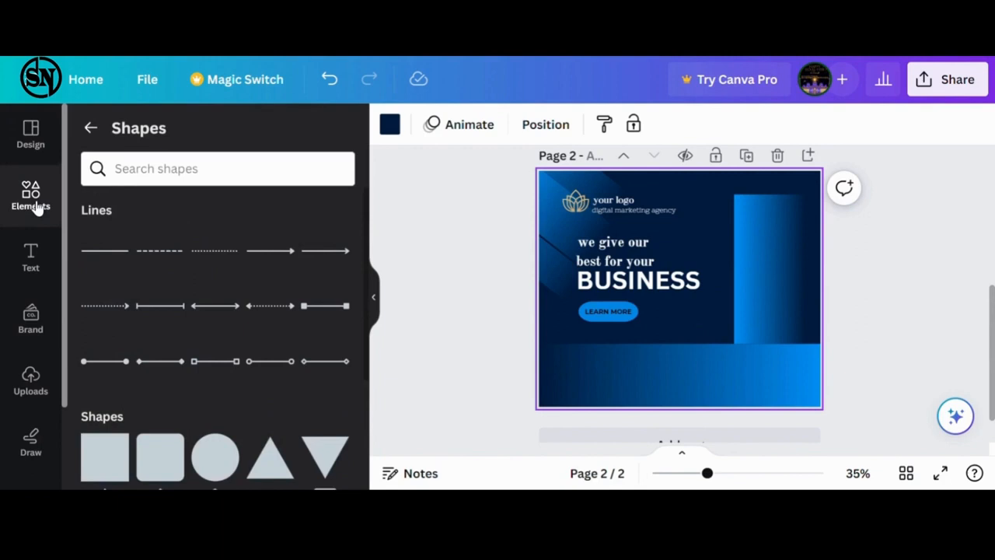
left_click(91, 128)
left_click(129, 134)
left_click(143, 211)
scroll(305, 335, "right", 2)
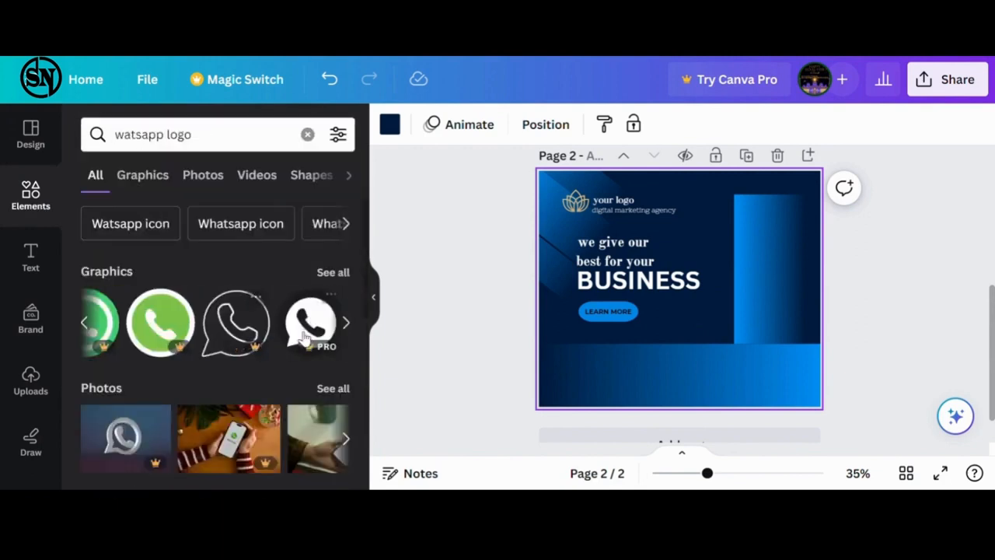
scroll(305, 335, "right", 3)
left_click_drag(249, 322, 647, 311)
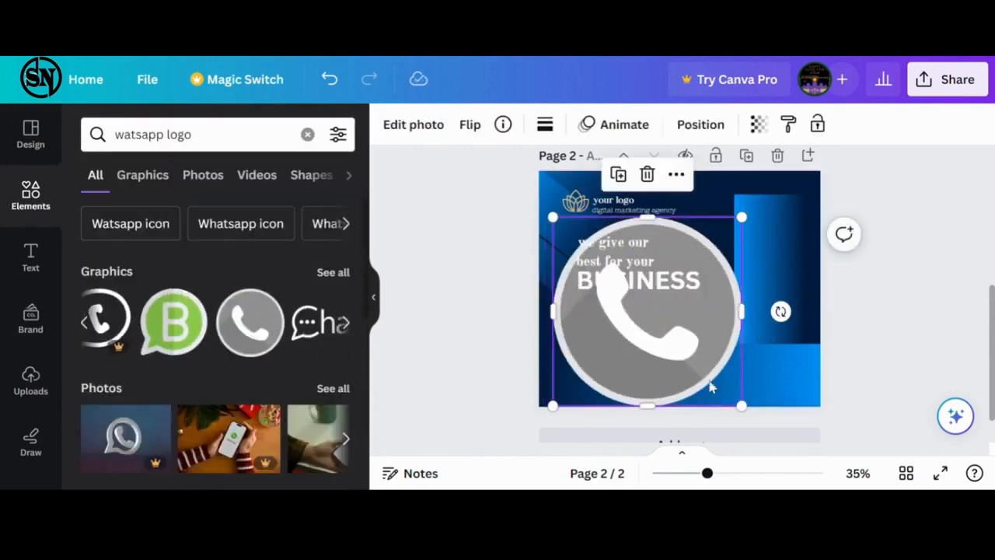
Shrink the phone icon to a small badge and place it at the left end of the page's lower gradient band.
left_click_drag(714, 387, 677, 345)
left_click_drag(626, 295, 631, 367)
left_click_drag(679, 413, 573, 382)
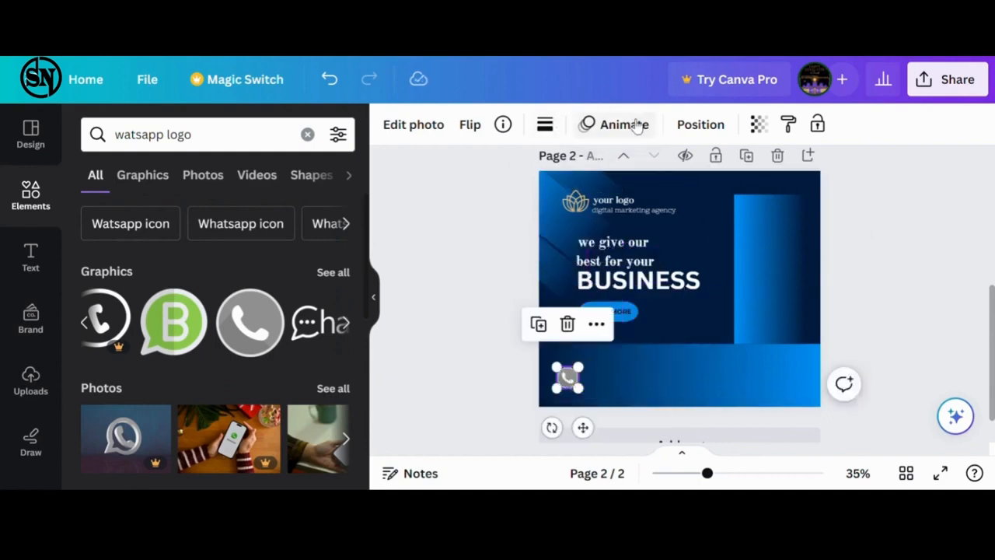
Recolour the phone icon by applying the Tundra filter from the Cool photo filters.
left_click(428, 132)
scroll(311, 272, "down", 5)
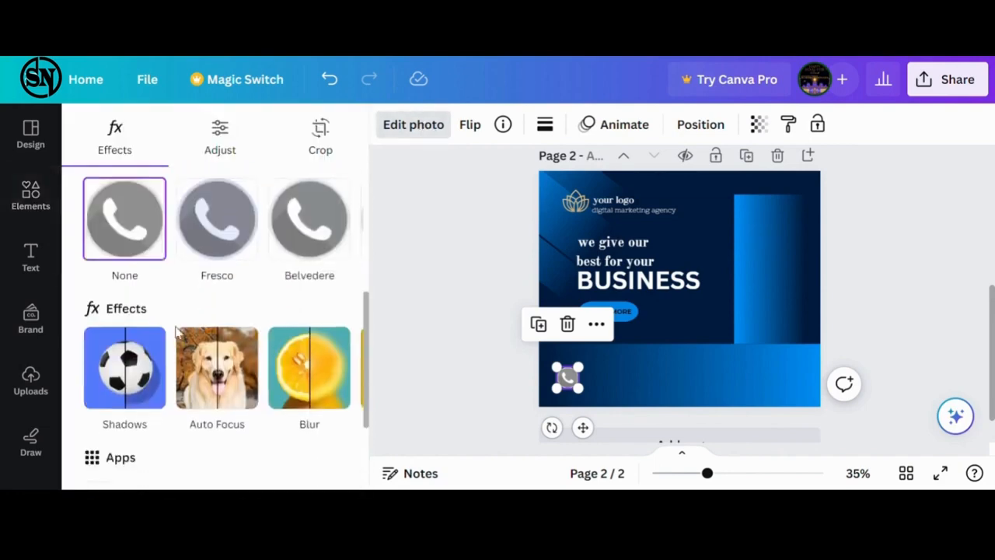
scroll(311, 233, "up", 1)
left_click(312, 219)
scroll(314, 229, "down", 12)
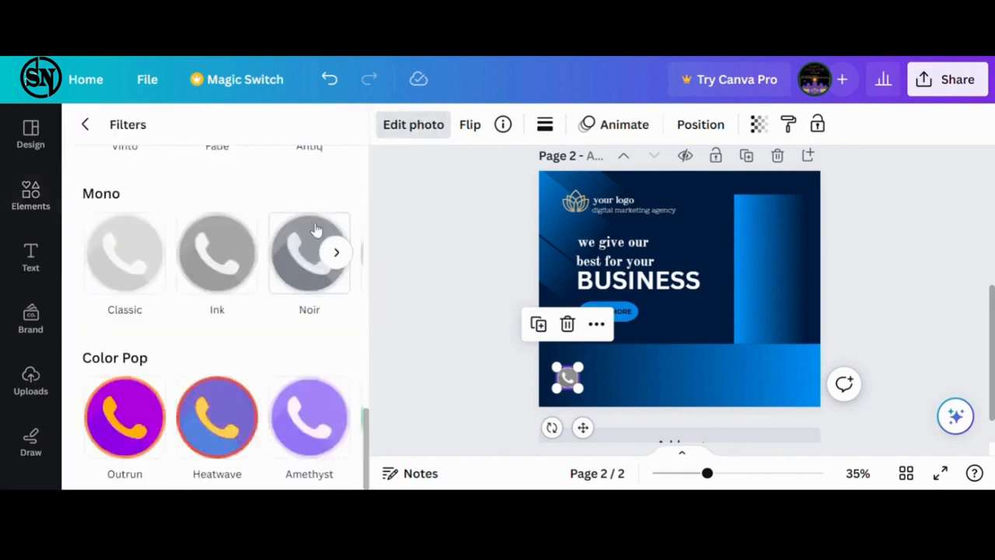
scroll(256, 363, "up", 8)
scroll(262, 364, "up", 3)
left_click(308, 321)
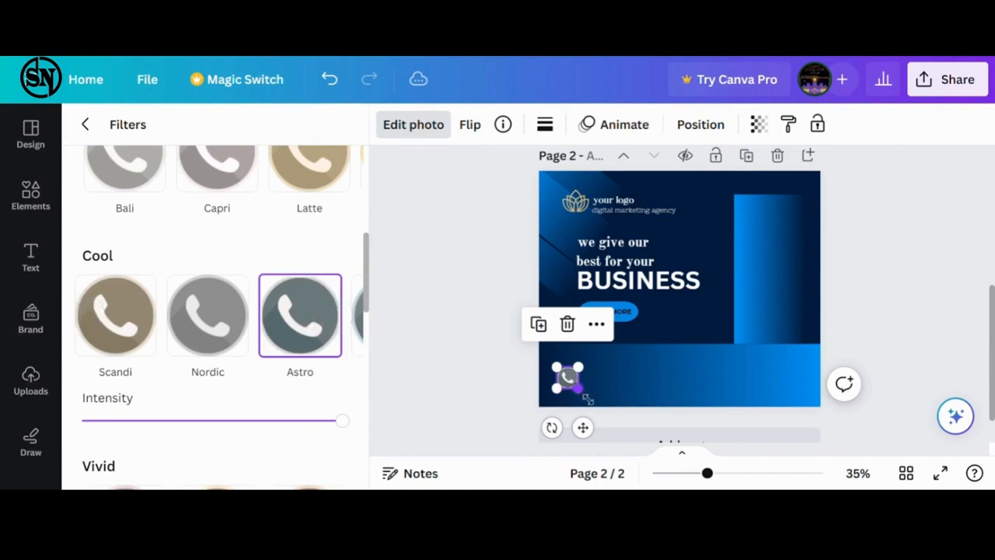
left_click(346, 328)
left_click(346, 328)
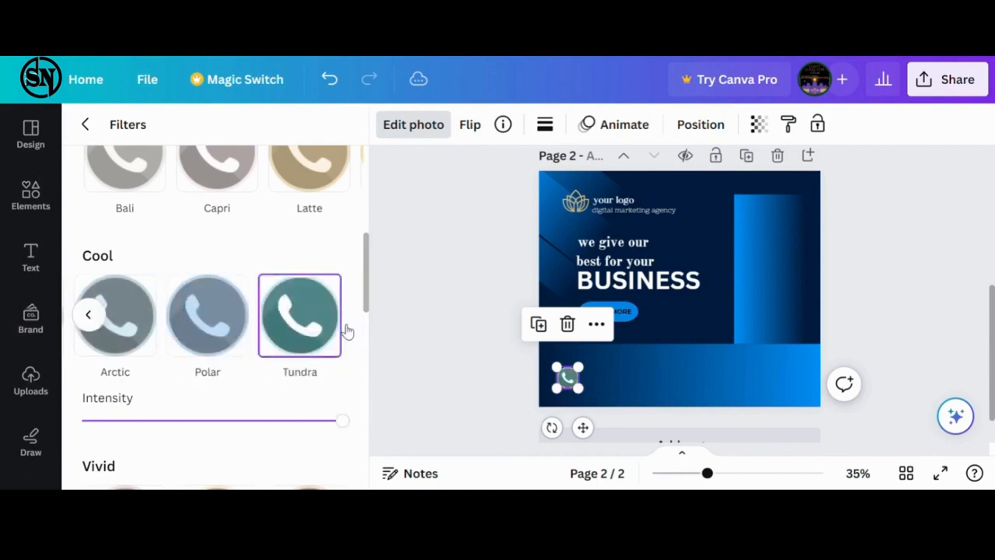
Make the phone icon slightly smaller within the lower gradient band.
left_click_drag(589, 399, 580, 391)
left_click(645, 388)
left_click(609, 389)
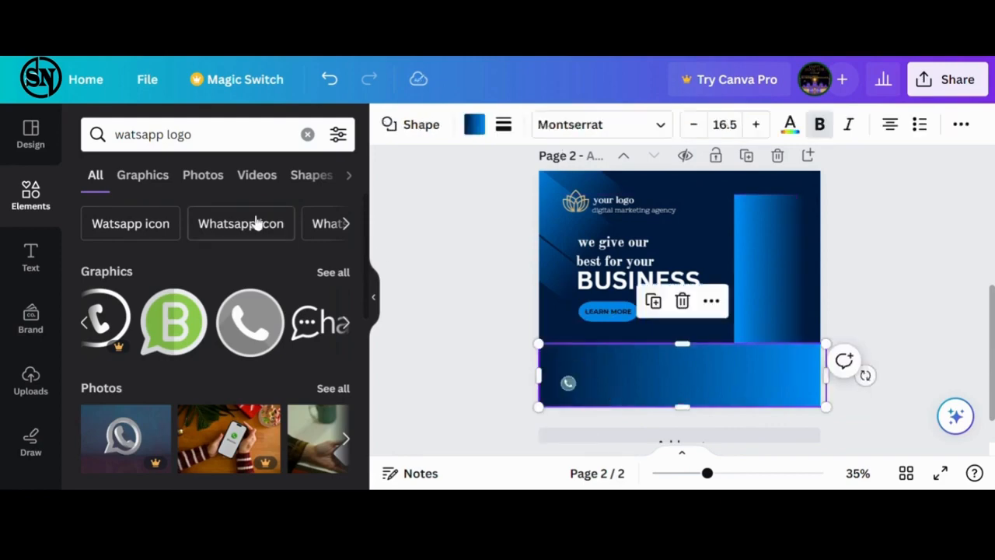
Add a subheading with the contact phone number beside the phone icon and reduce it to size 27.
left_click(29, 257)
left_click(198, 397)
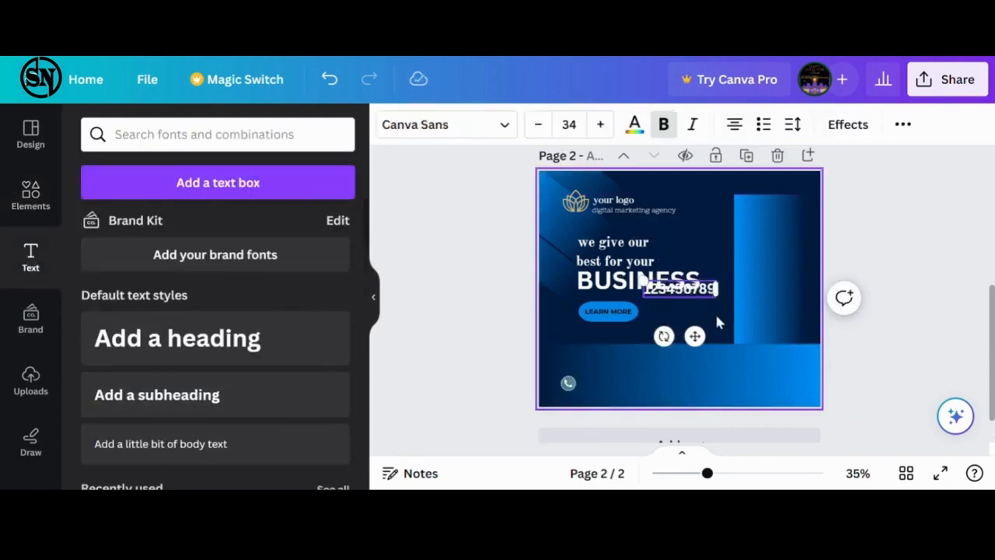
left_click_drag(694, 336, 630, 431)
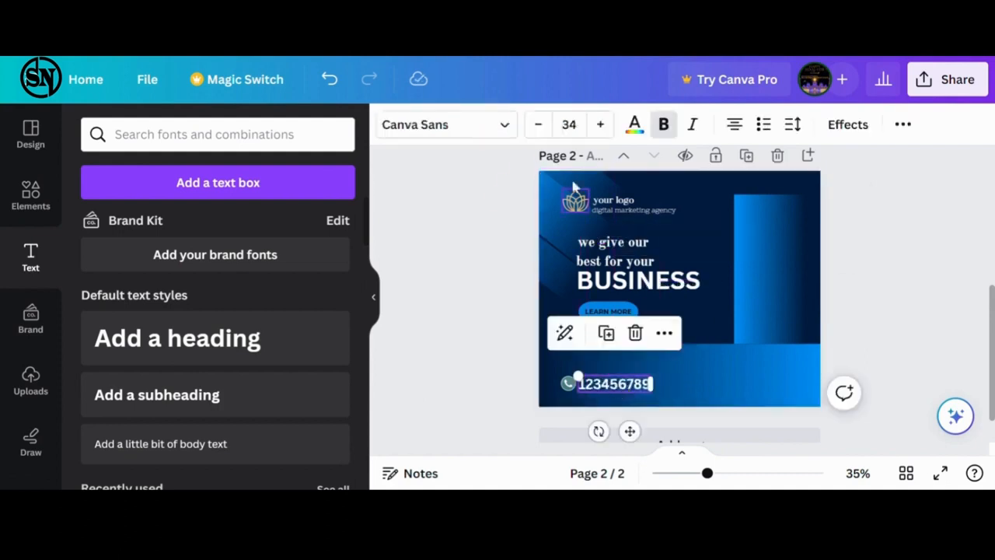
left_click(538, 125)
left_click(538, 125)
Change the phone number's font to Times New Roman and shrink the text to size 21.7.
left_click(505, 128)
scroll(217, 311, "down", 10)
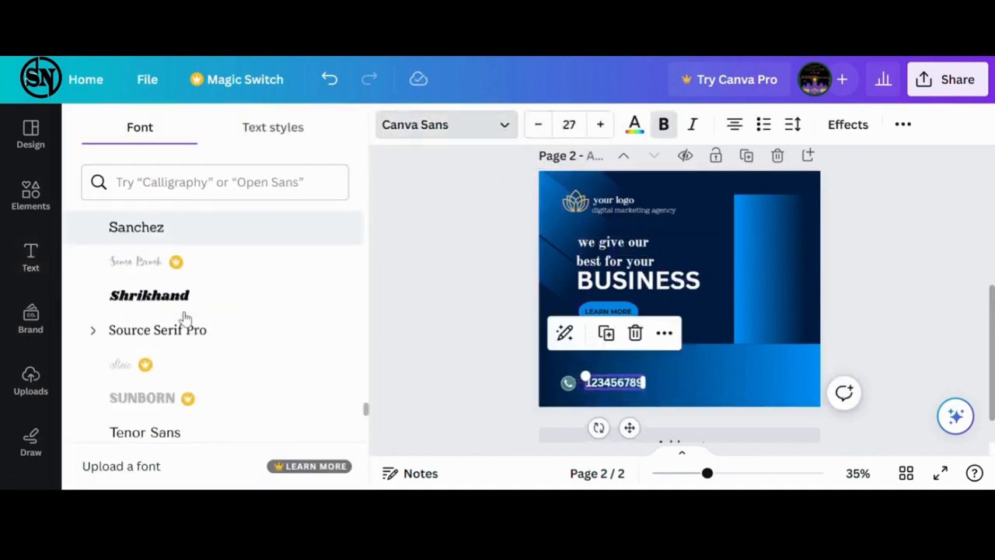
left_click(184, 309)
scroll(233, 343, "down", 2)
left_click(243, 346)
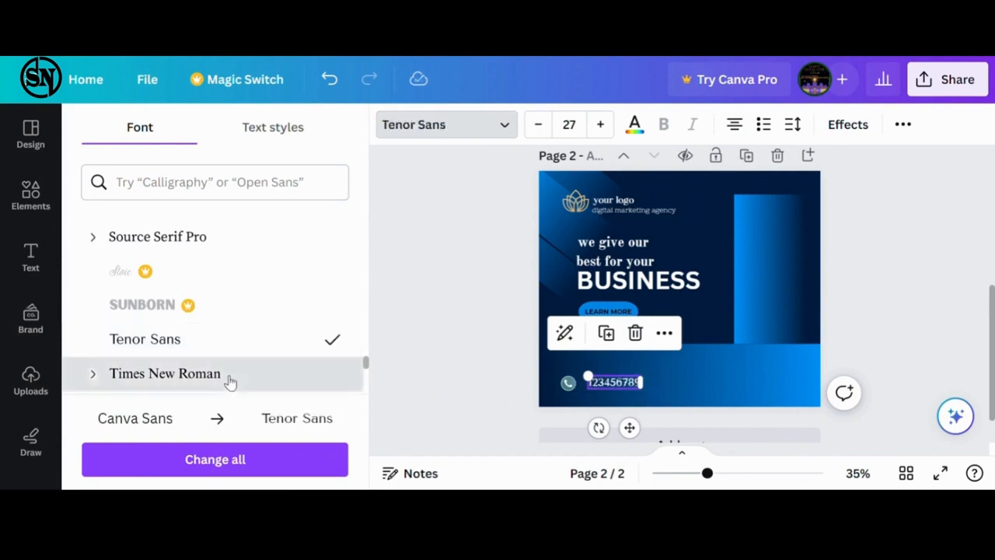
left_click(230, 380)
left_click_drag(591, 378, 621, 389)
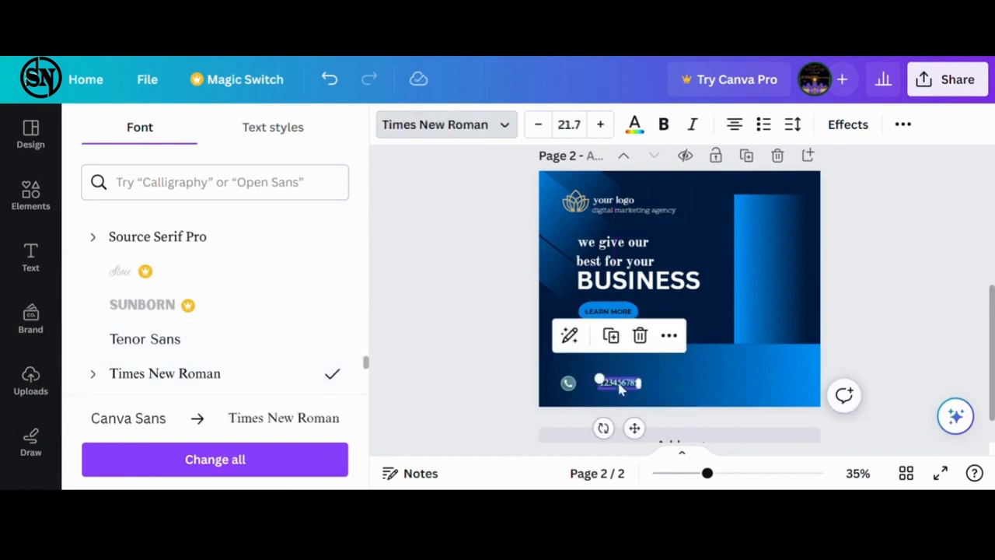
Move the phone number directly beside the phone icon in the lower gradient band.
left_click(656, 383)
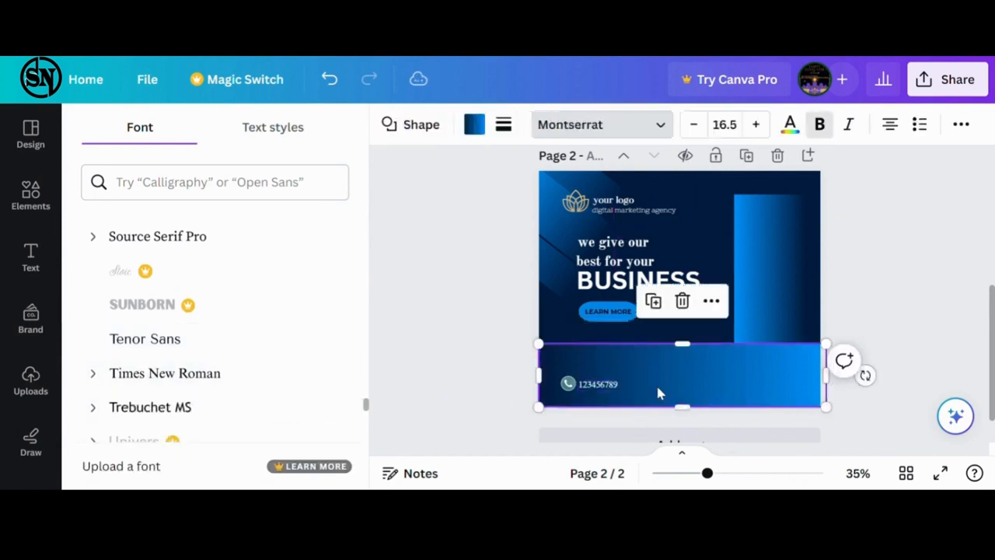
double_click(614, 384)
left_click(696, 360)
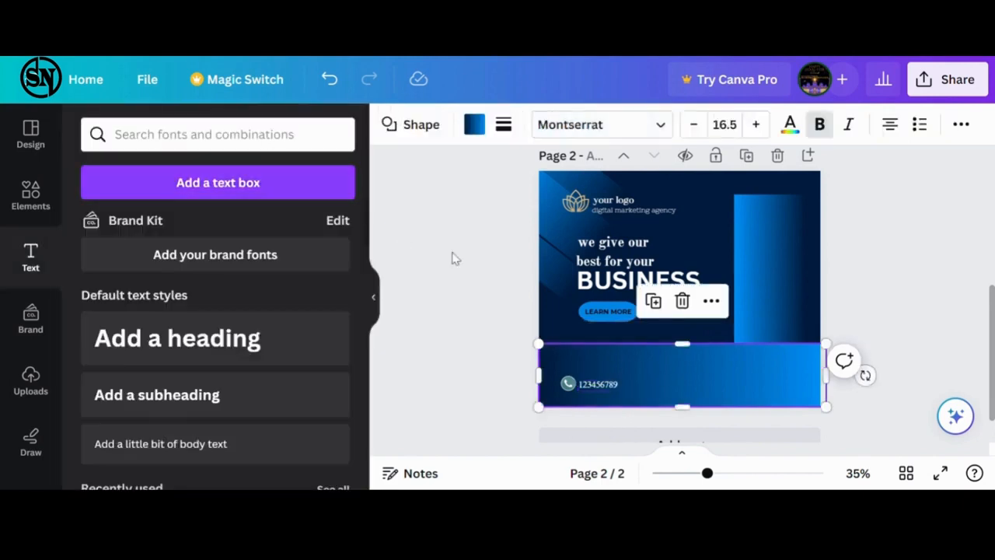
Add a subheading with the website address digitalagency.com.
left_click(220, 396)
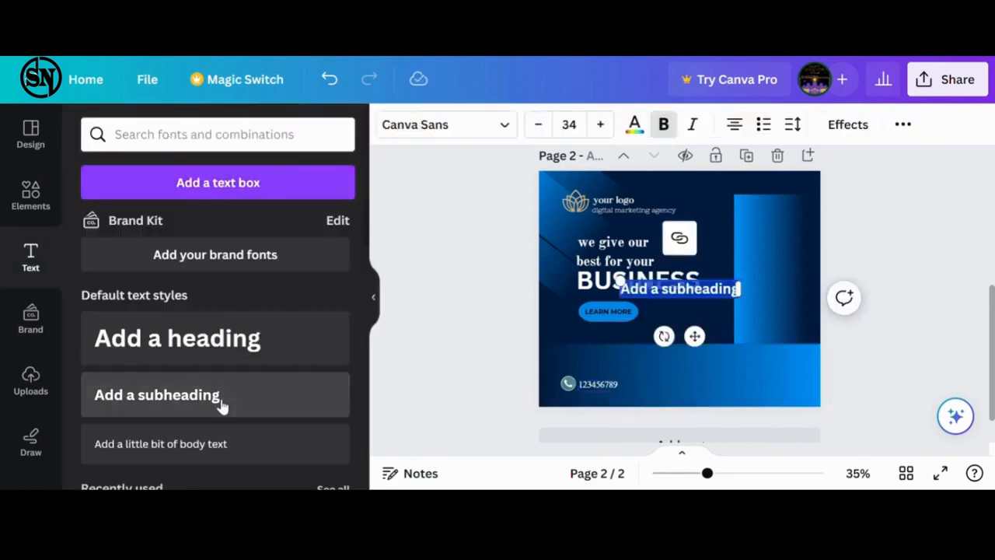
type("digitalagency")
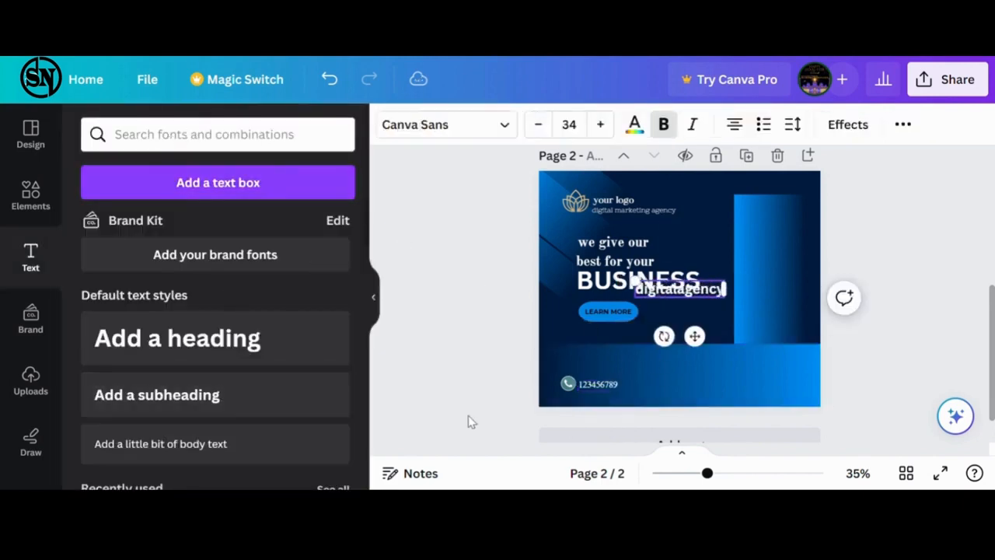
type(".com")
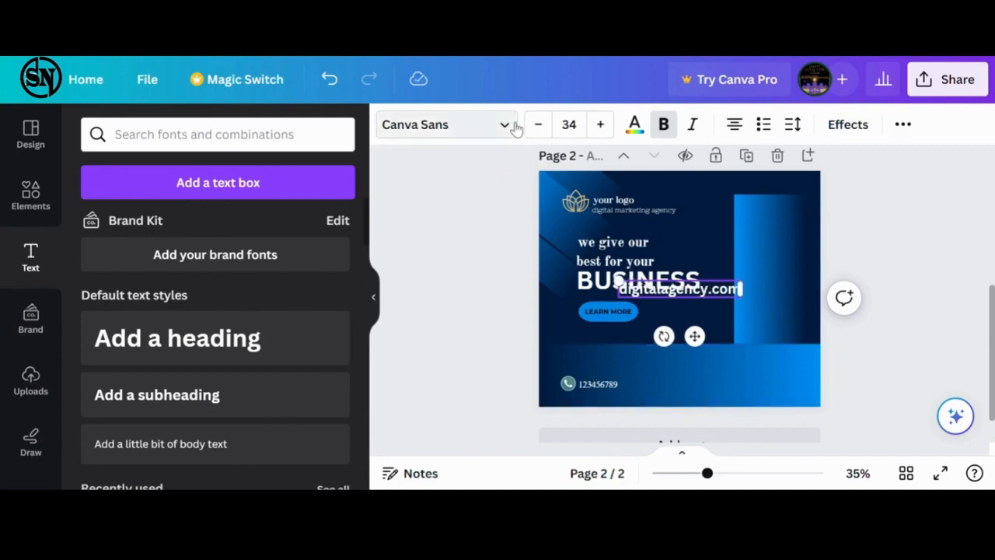
Change the website address's font to Yeseva One.
left_click(515, 126)
scroll(242, 356, "down", 15)
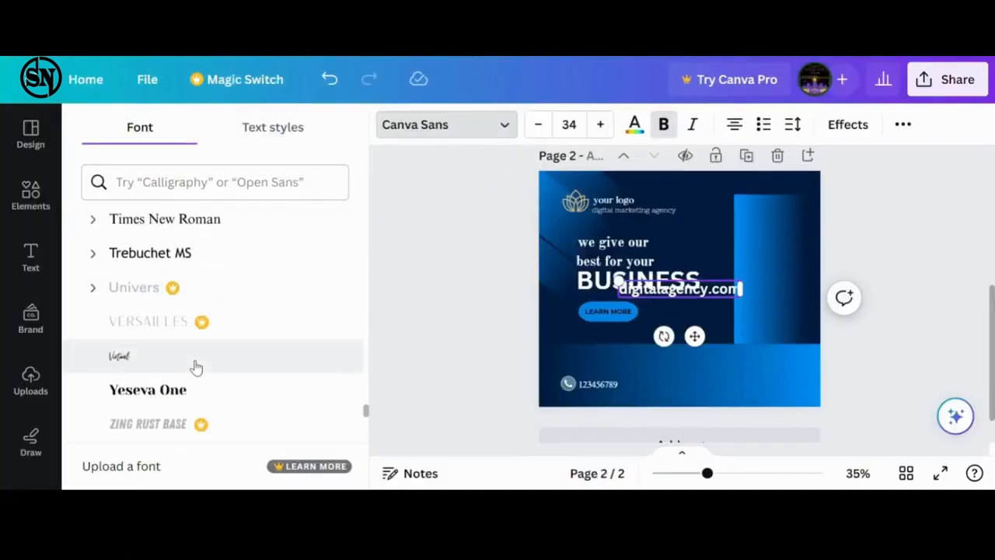
left_click(148, 389)
Reduce the website address to size 22 and place it at the right end of the lower gradient band.
left_click(732, 323)
left_click_drag(678, 294, 748, 397)
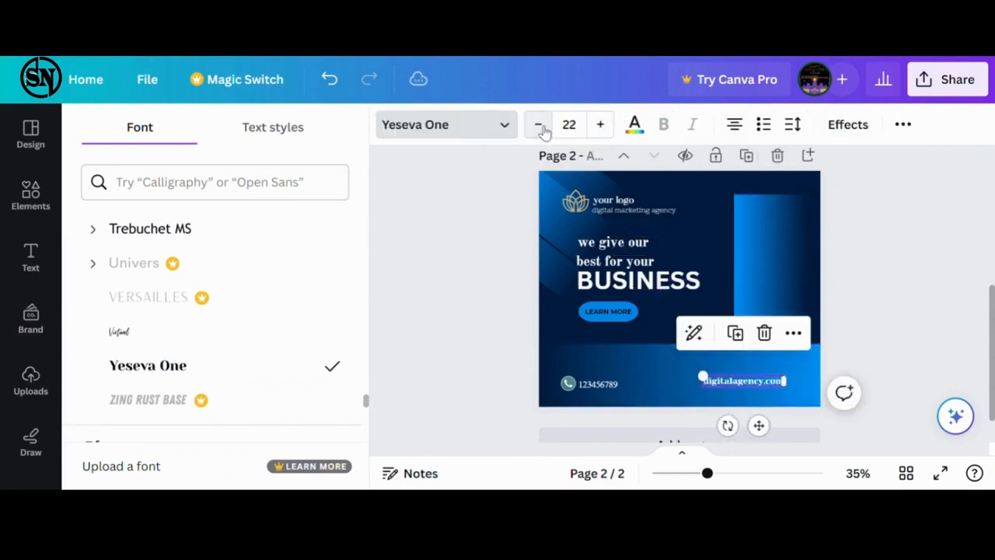
left_click_drag(753, 394, 775, 395)
left_click(914, 336)
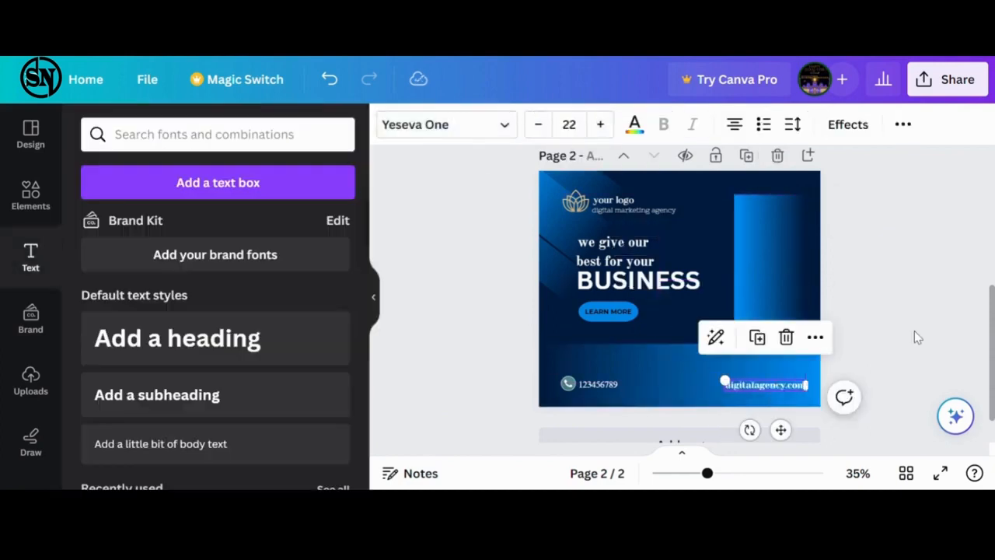
Insert a hyphen after the third digit of the contact phone number.
left_click(598, 384)
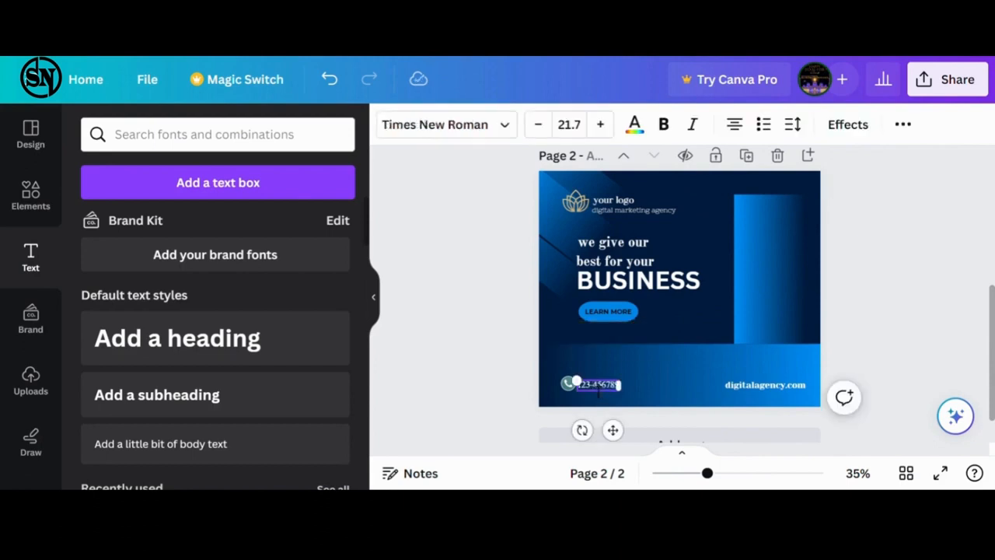
left_click(871, 339)
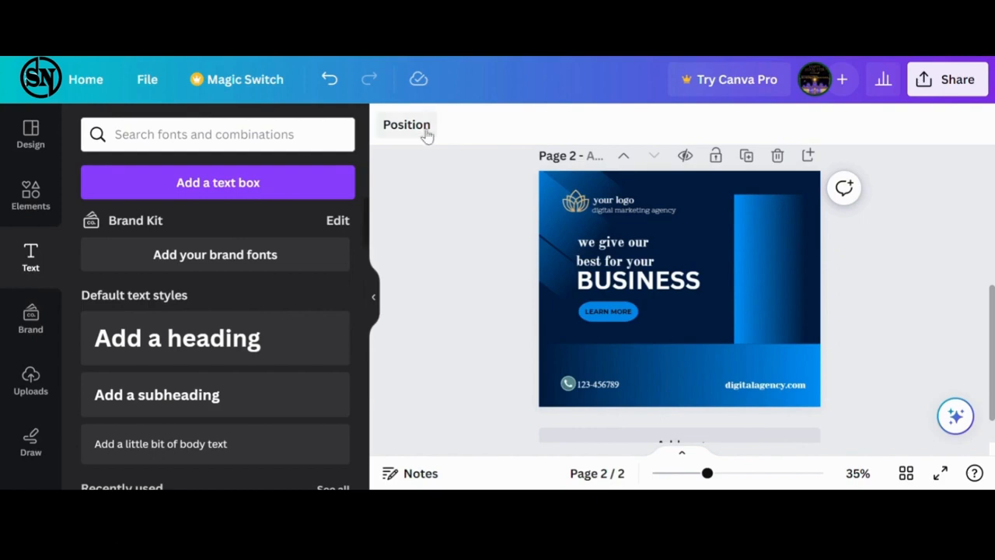
Paste the Digital Marketing photo onto the page, rotate it a quarter turn to stand upright and shrink it.
key("ctrl+v")
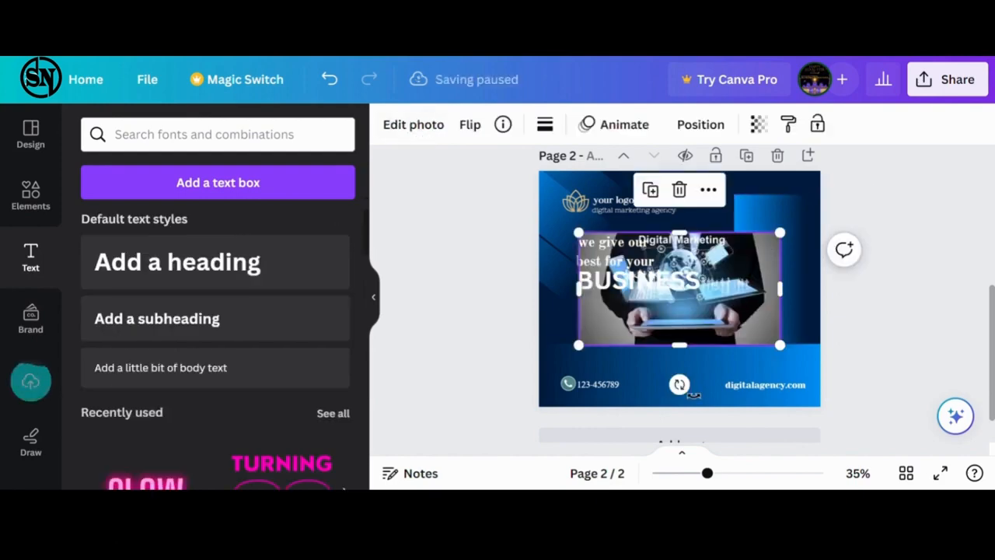
left_click_drag(683, 387, 582, 300)
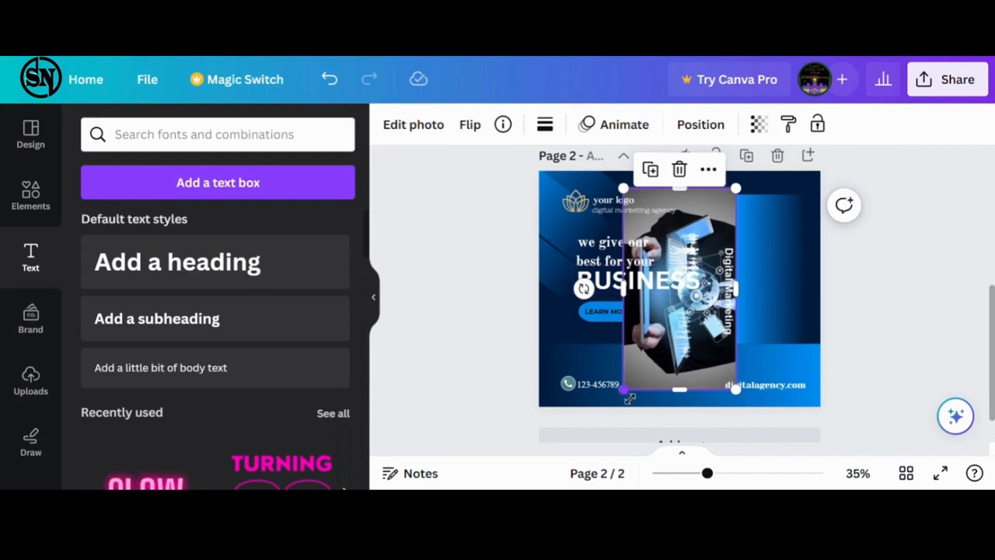
left_click_drag(630, 398, 659, 327)
Rotate the vertical gradient rectangle 180 degrees and place the Digital Marketing photo over it.
left_click(748, 328)
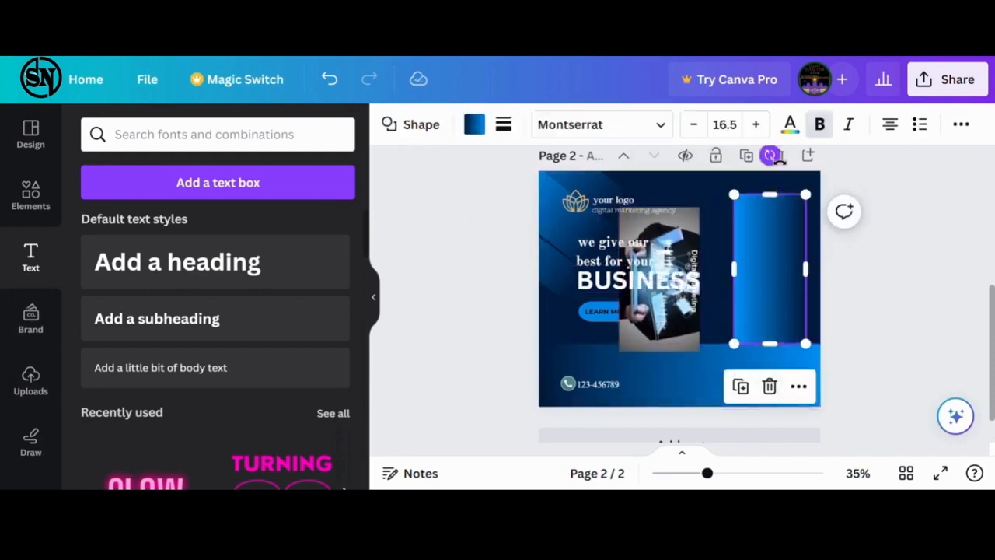
left_click_drag(774, 158, 787, 305)
left_click(859, 284)
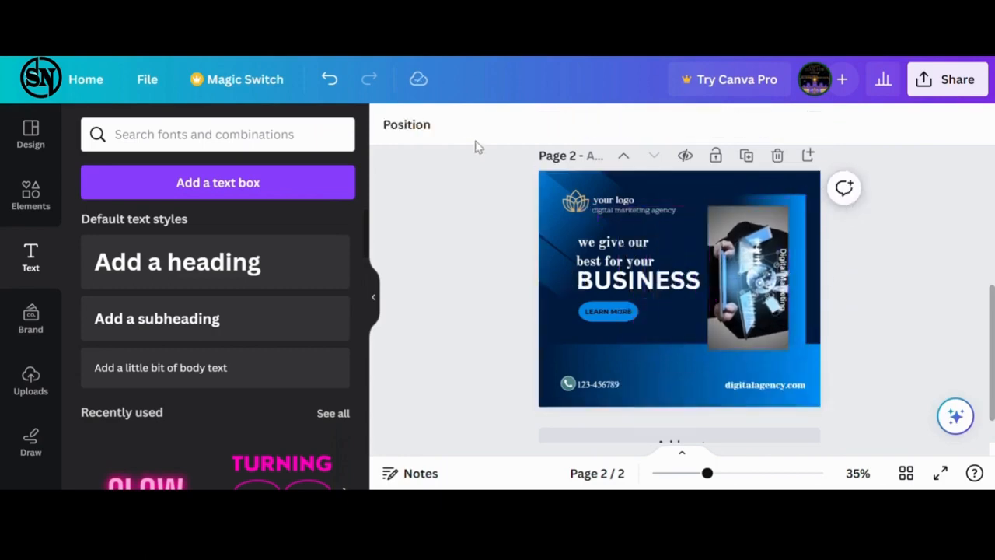
Underline the contact phone number and the website address in the lower gradient band.
left_click(595, 384)
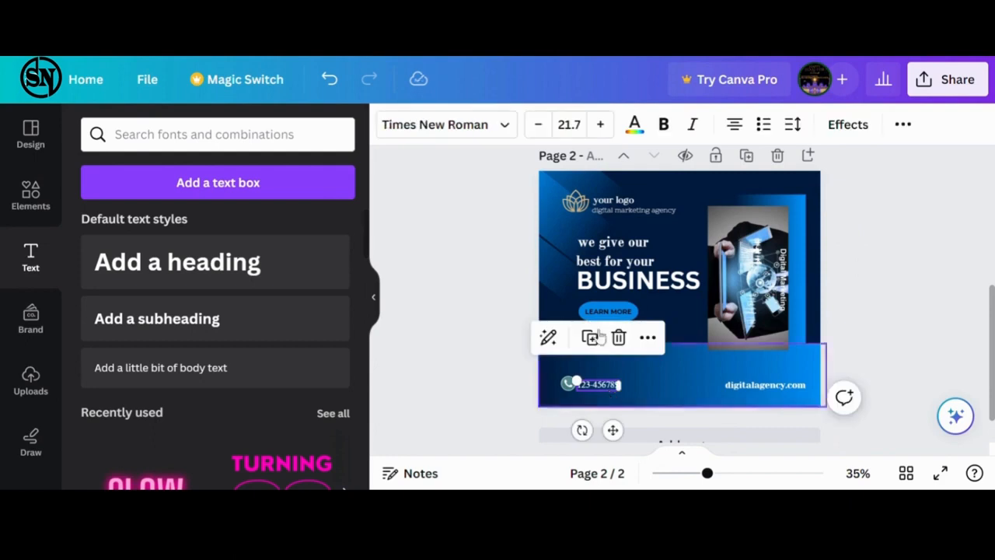
left_click(902, 125)
key("Tab")
left_click(902, 125)
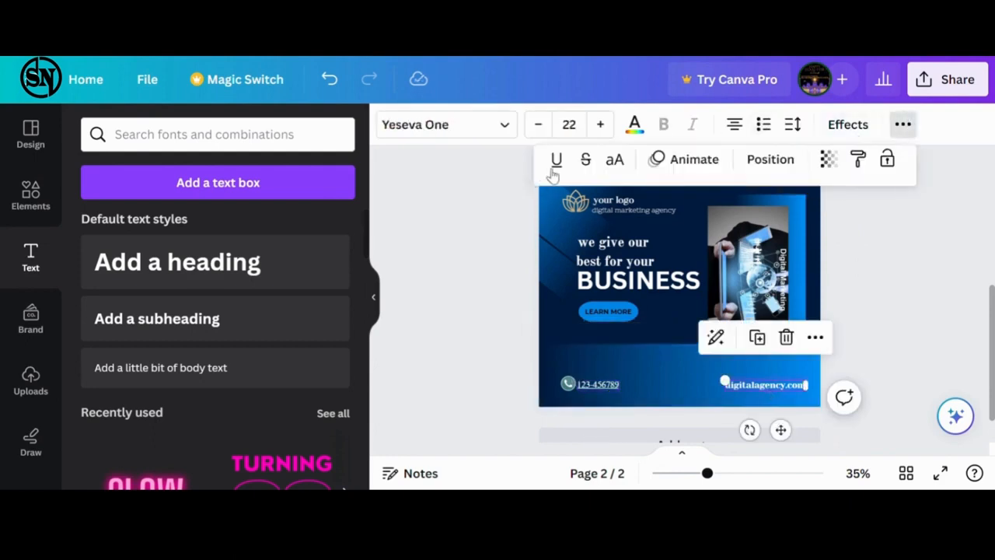
left_click(866, 335)
left_click(866, 335)
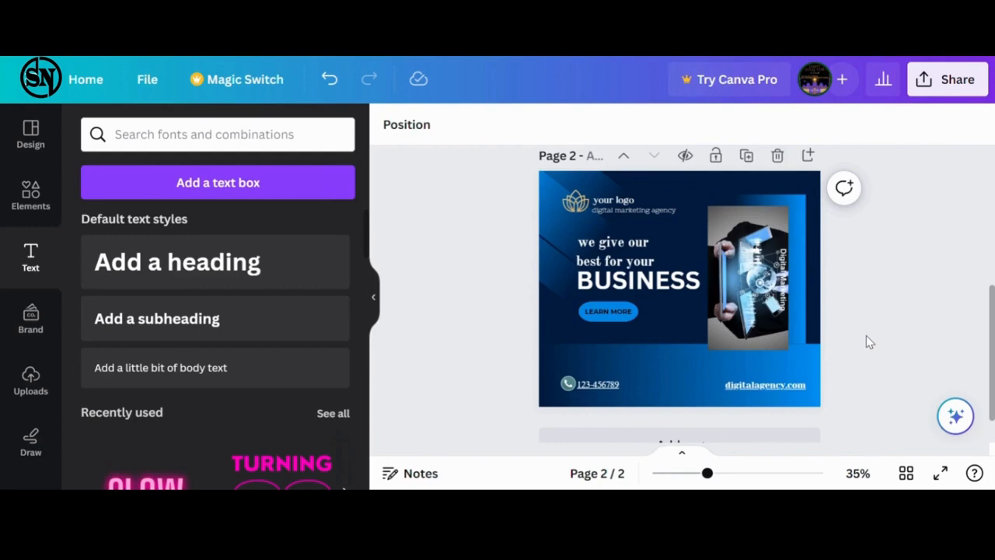
Download the finished design as a PNG file.
left_click(950, 91)
left_click(782, 326)
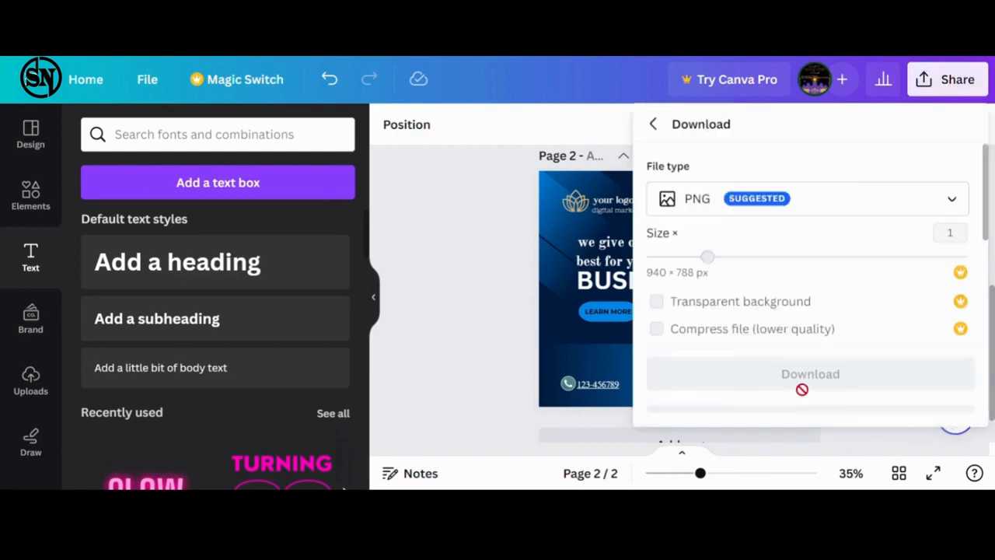
left_click(810, 295)
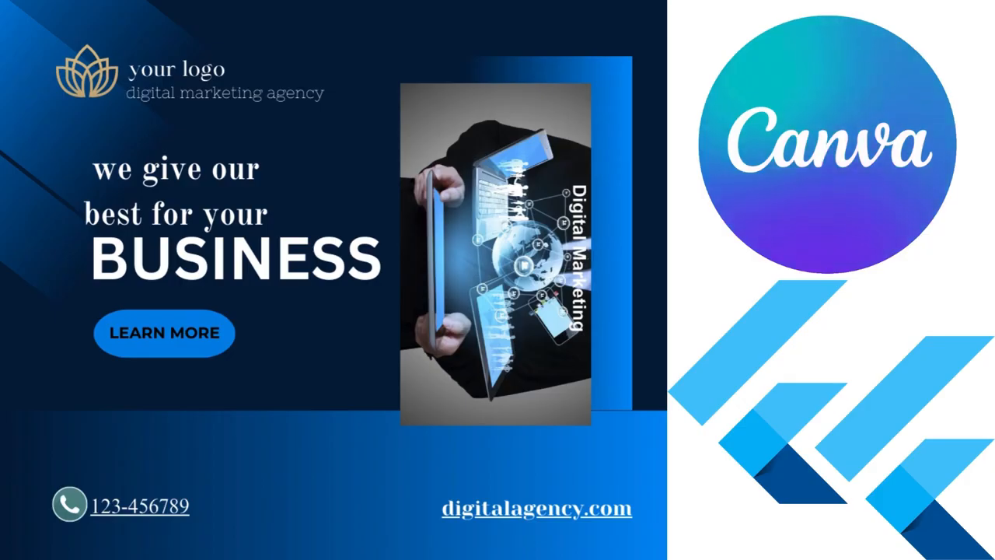